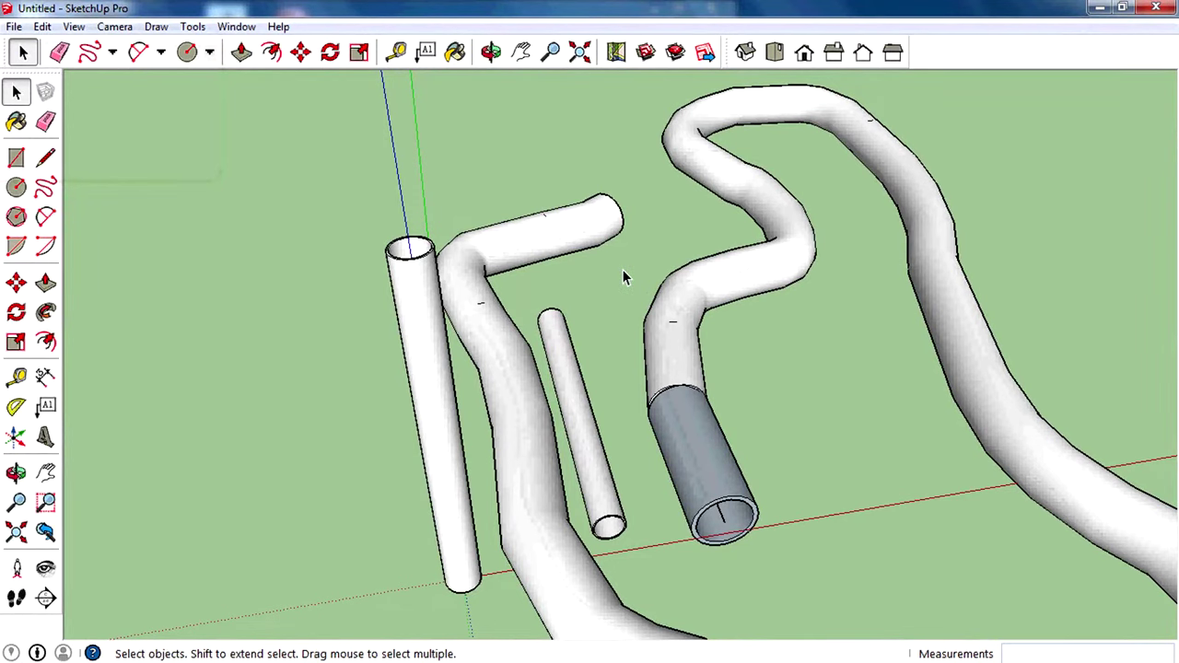
Orbit and zoom around the existing pipe models to review them.
mouse_move(619, 272)
middle_down()
mouse_move(490, 302)
mouse_move(329, 206)
mouse_move(710, 342)
middle_up()
scroll(479, 304, down, 5)
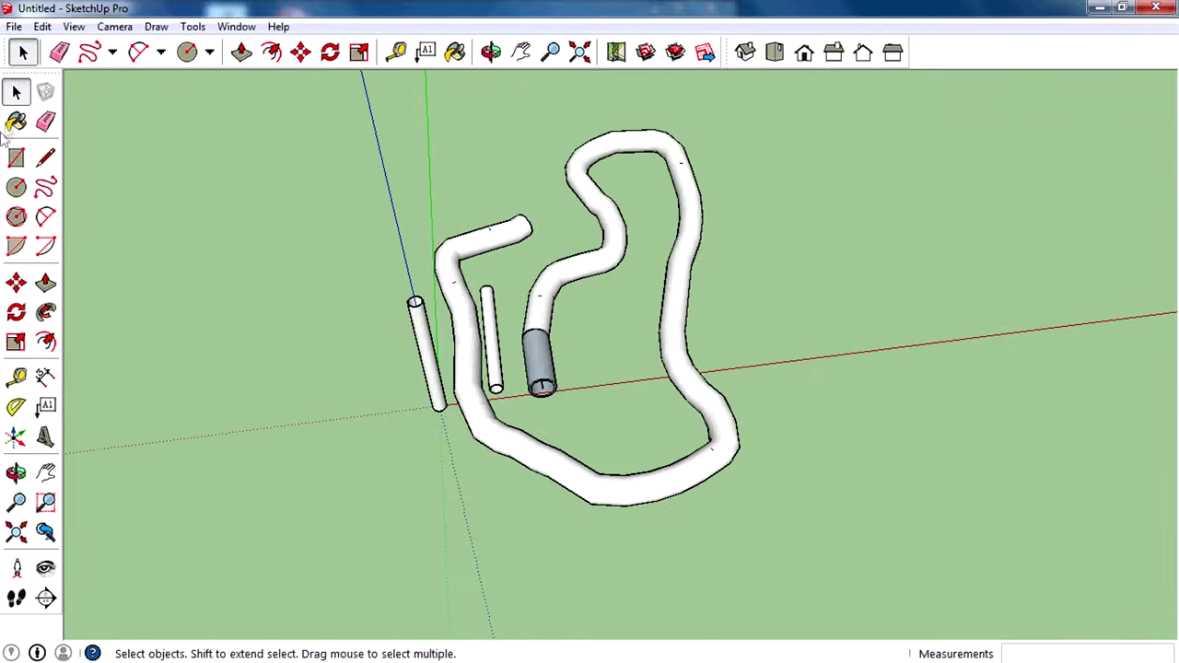
scroll(392, 331, up, 5)
scroll(392, 332, down, 4)
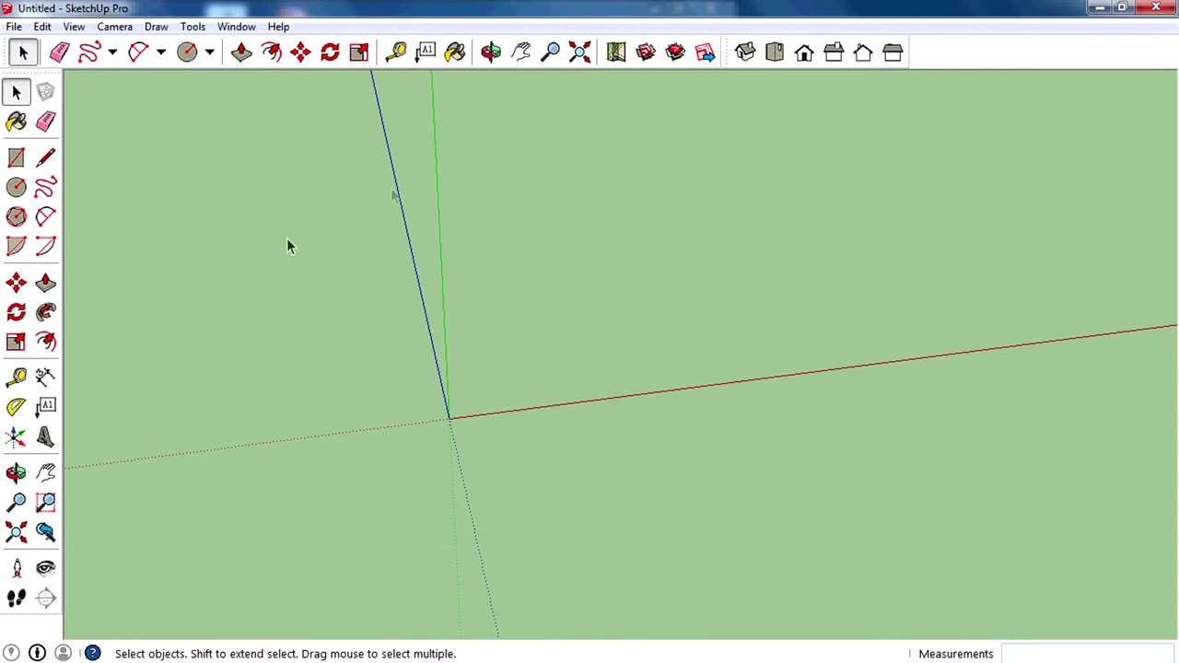
Draw a circle centred on the origin.
click(20, 193)
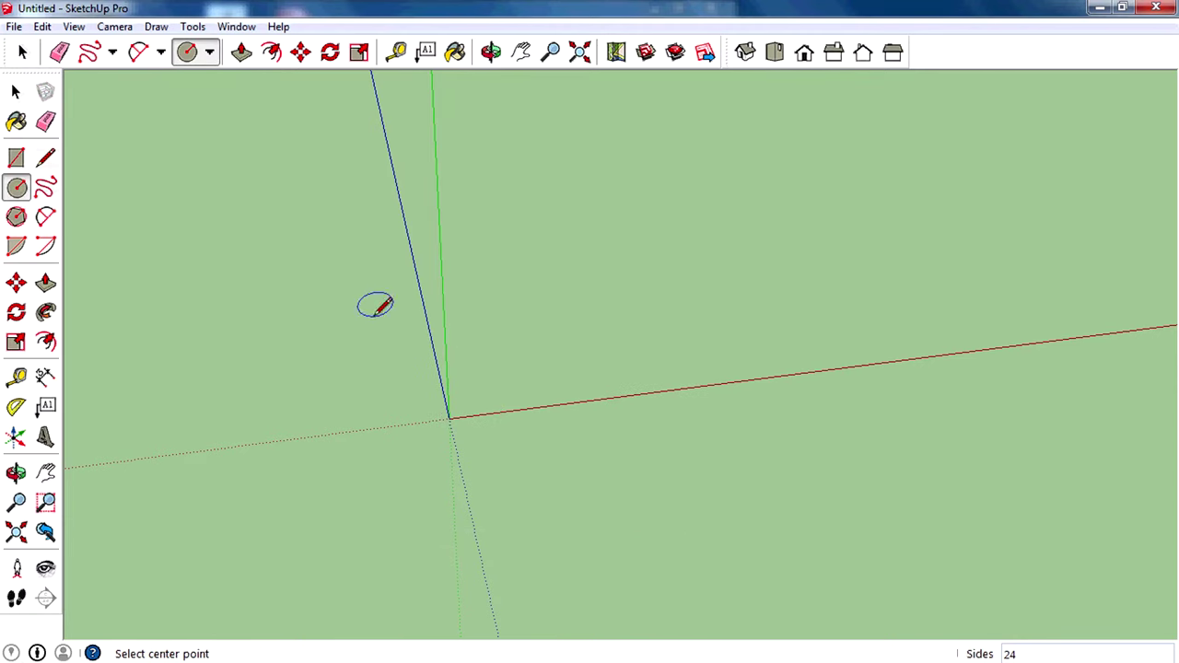
click(449, 417)
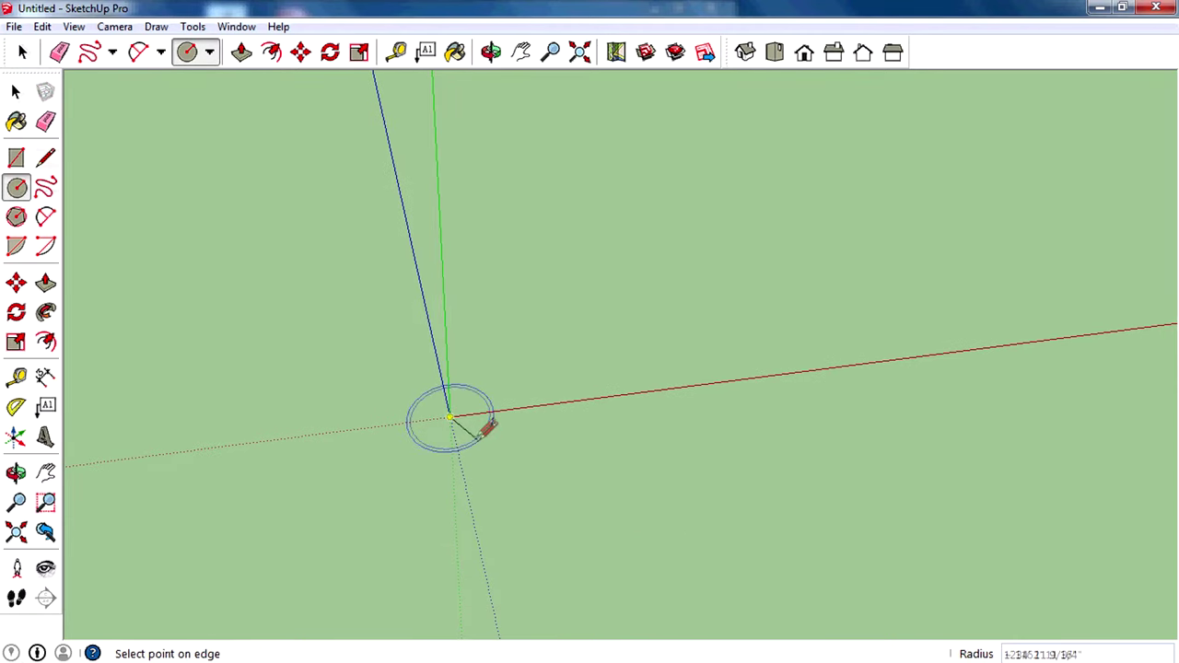
click(489, 433)
scroll(442, 442, up, 3)
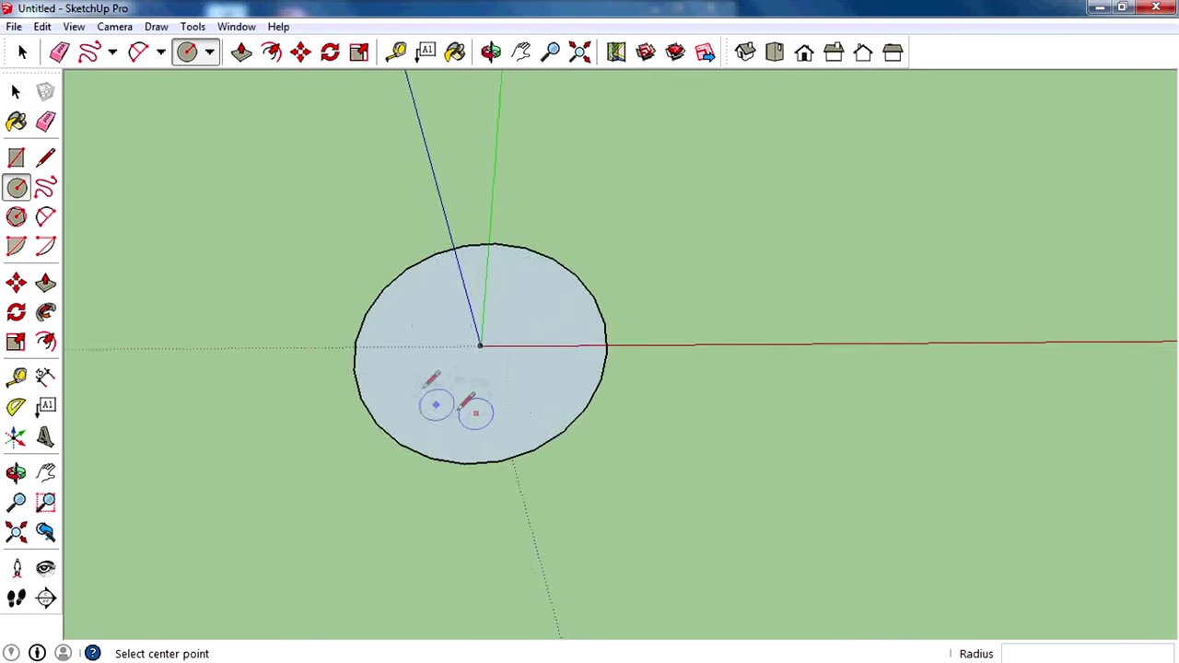
scroll(434, 403, up, 2)
Offset the circle's edge slightly inward to form a thin concentric ring.
click(46, 343)
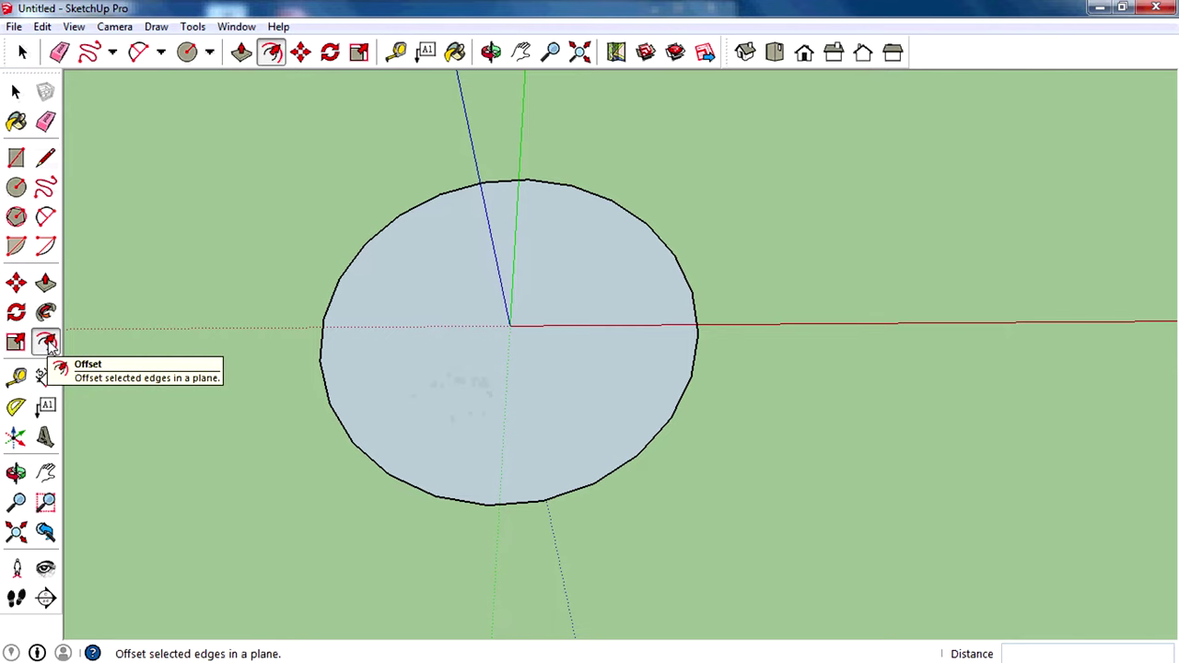
click(346, 433)
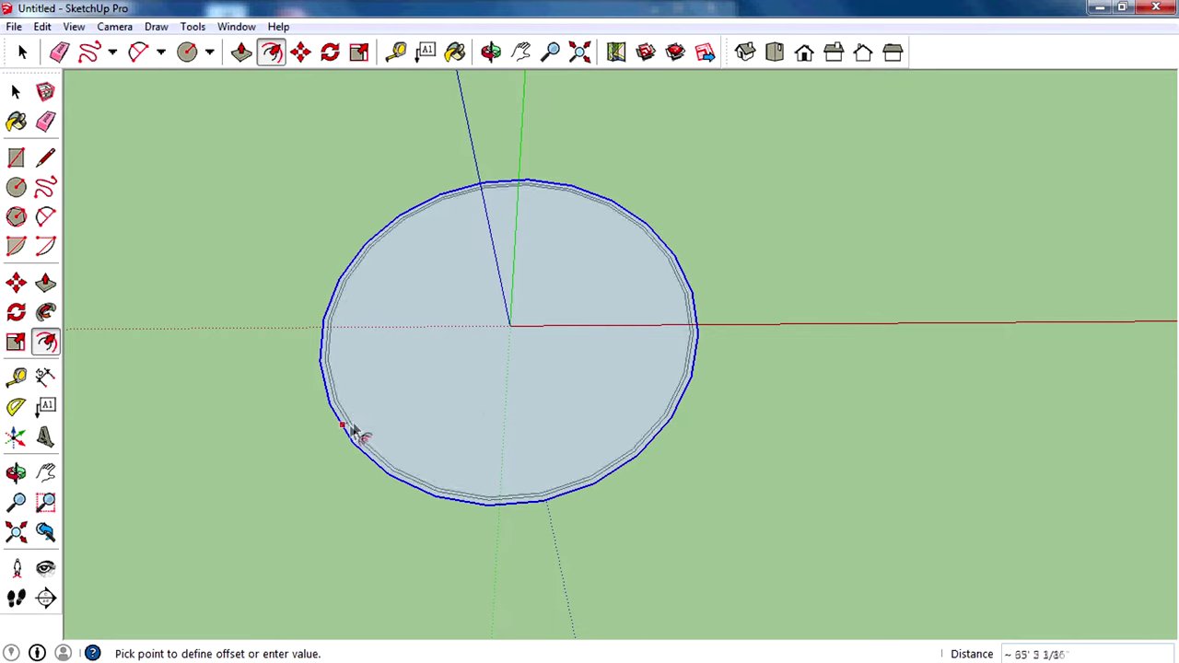
scroll(360, 432, up, 2)
scroll(361, 433, up, 1)
scroll(360, 432, down, 3)
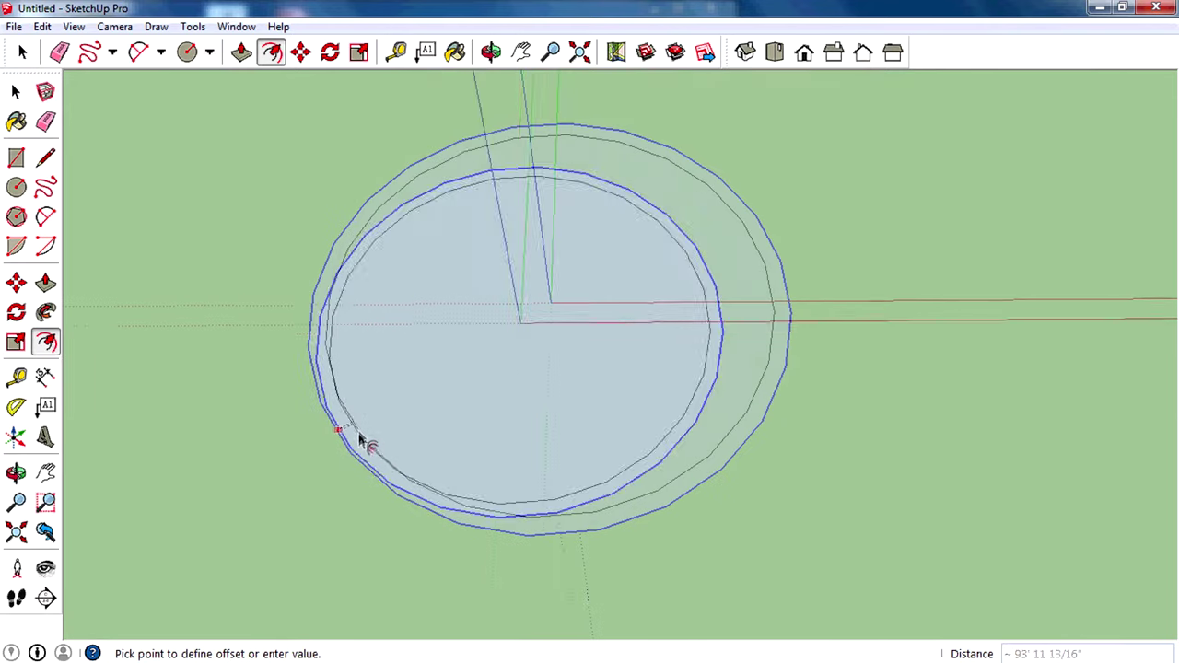
scroll(366, 442, down, 1)
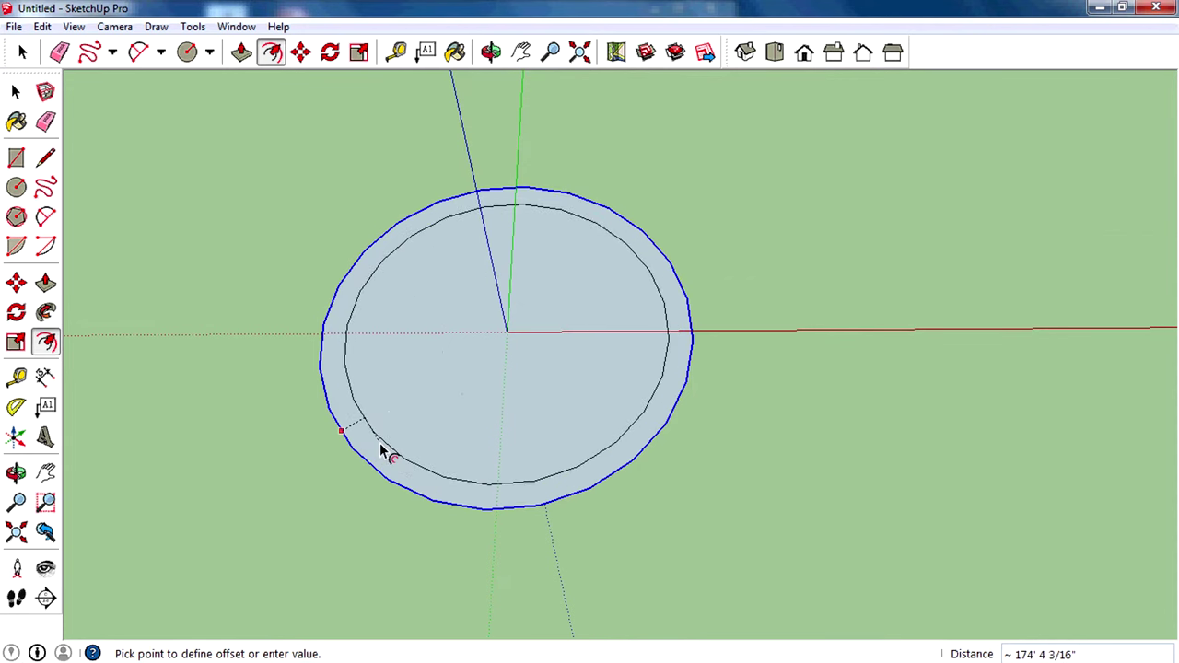
click(381, 454)
Delete the inner disc face, leaving only the ring.
click(15, 92)
key(o)
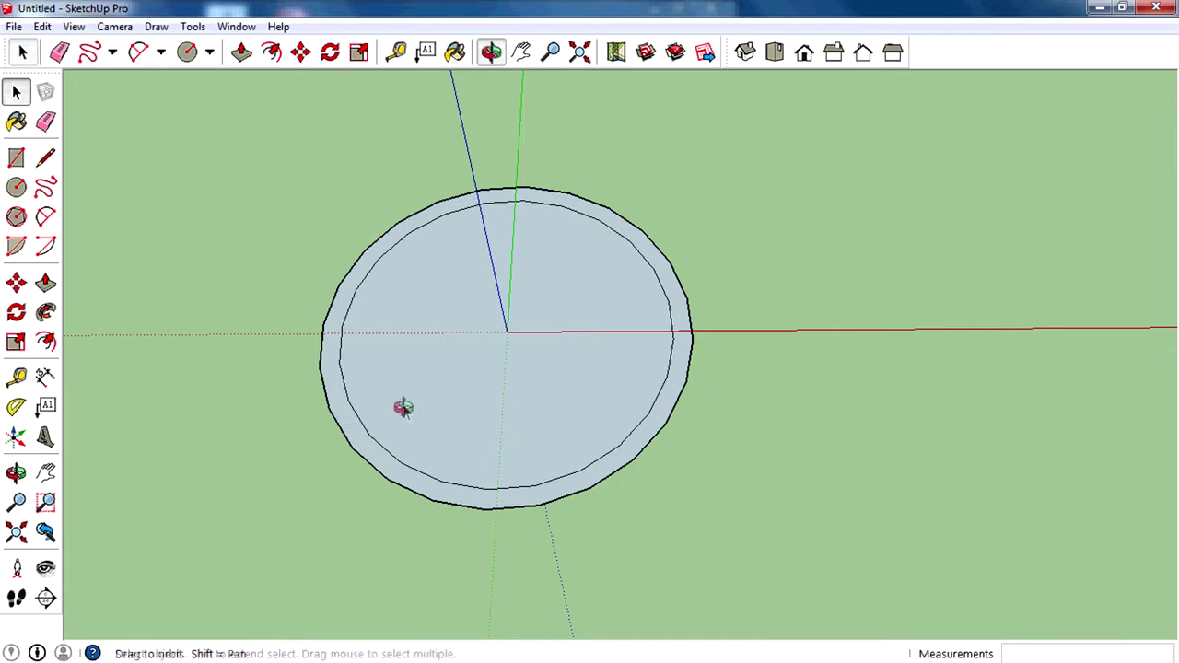
mouse_move(404, 408)
middle_down()
mouse_move(366, 433)
mouse_move(468, 452)
mouse_move(407, 469)
middle_up()
scroll(544, 411, up, 3)
middle_drag(544, 411, 435, 532)
click(400, 567)
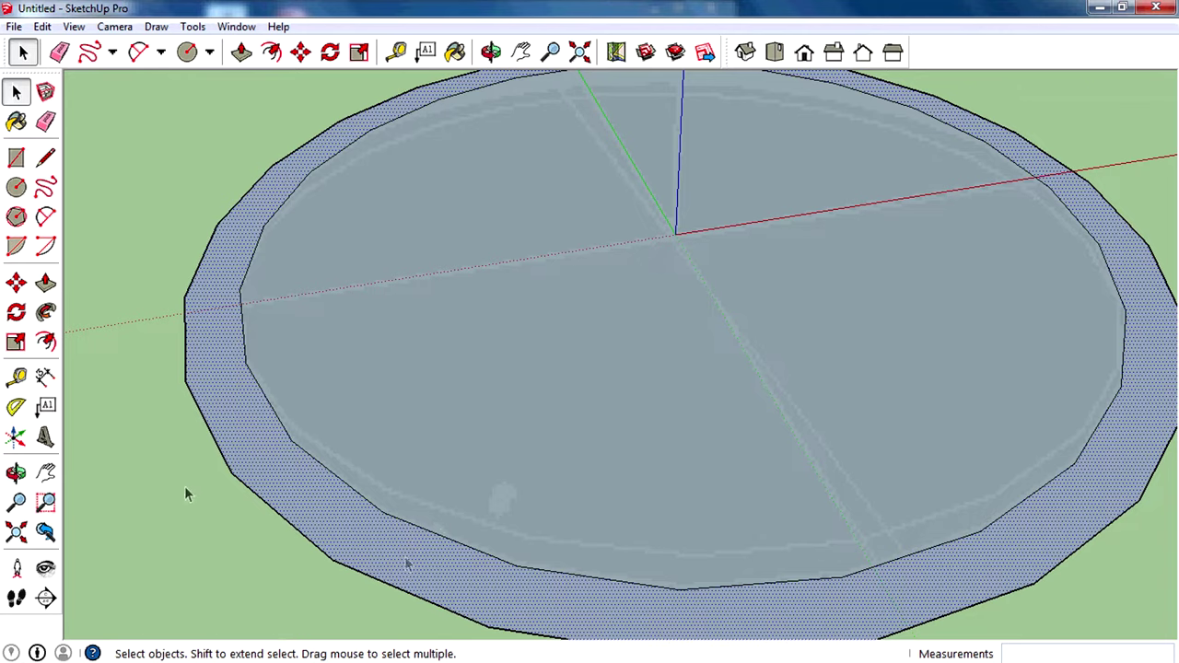
scroll(525, 310, down, 3)
click(496, 377)
scroll(427, 368, up, 2)
scroll(416, 383, down, 2)
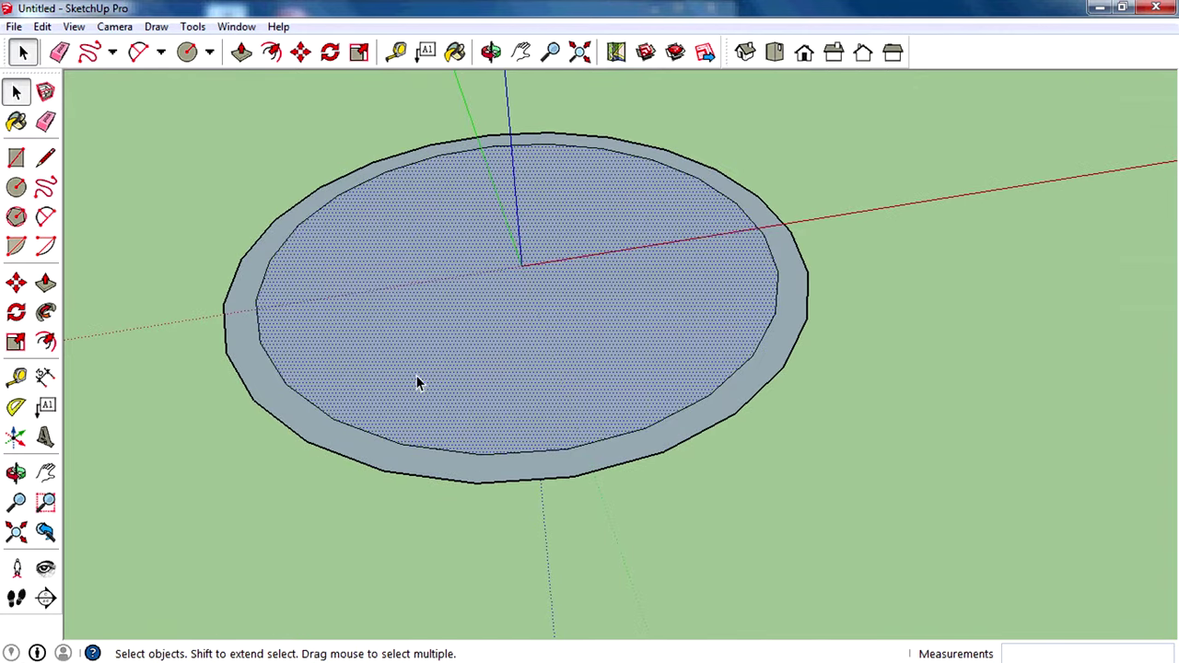
key(Delete)
scroll(456, 410, down, 3)
Push/Pull the ring face upward into a tall hollow tube.
click(46, 284)
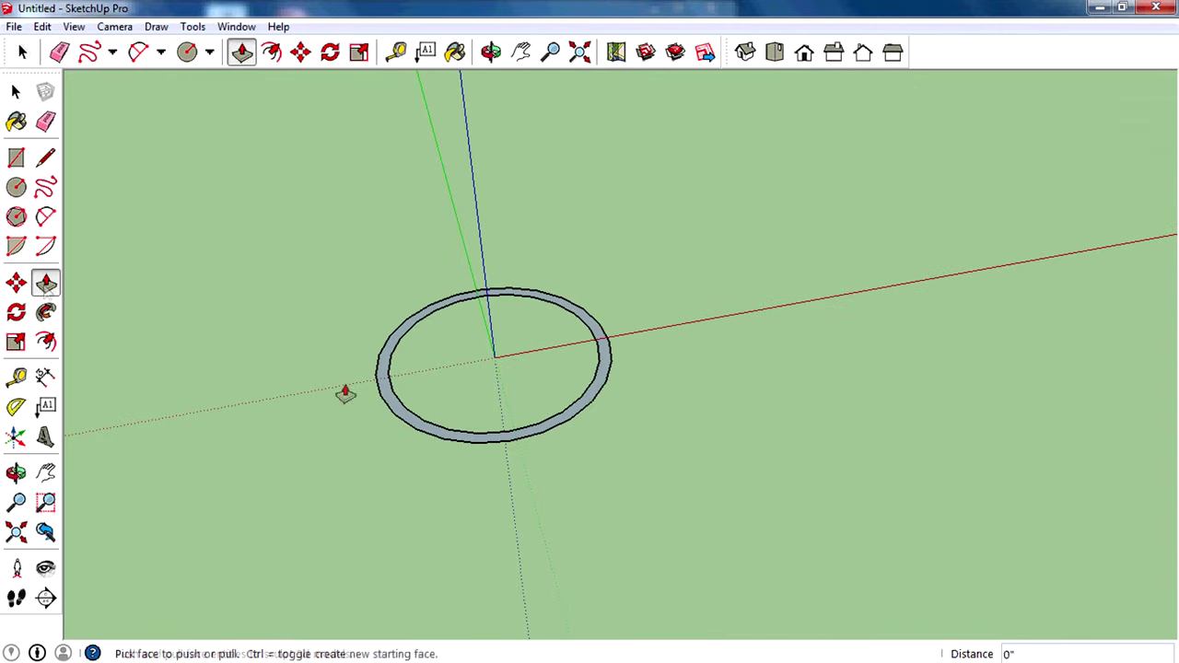
scroll(430, 435, up, 2)
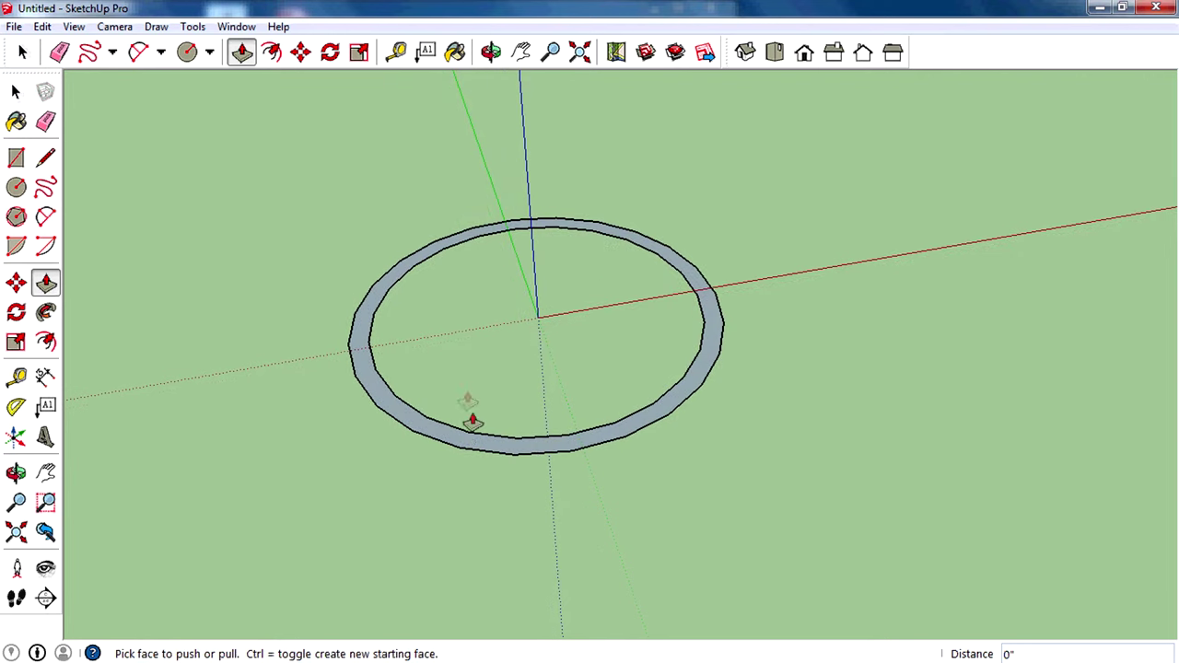
click(460, 449)
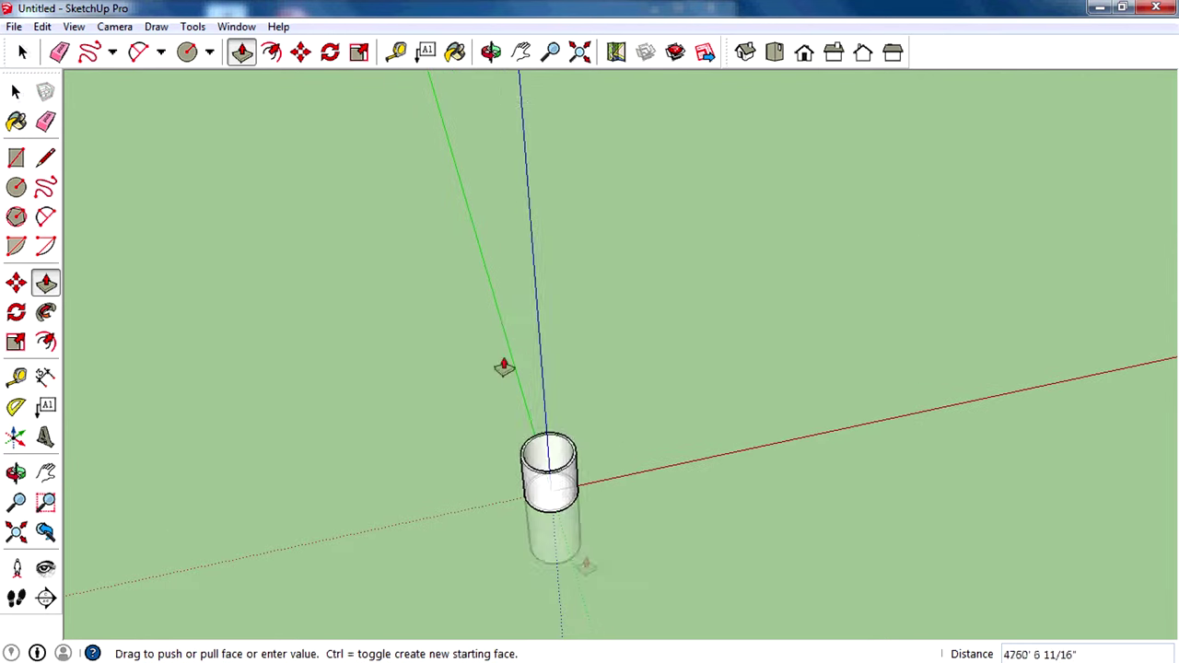
scroll(535, 161, down, 5)
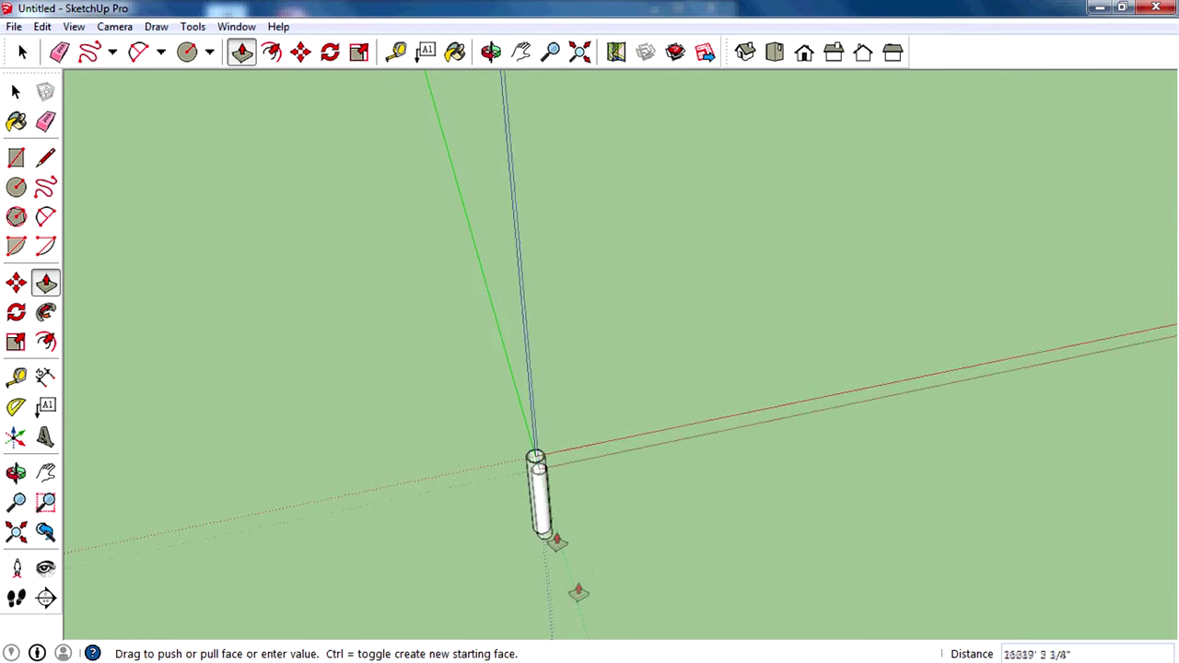
scroll(553, 266, up, 3)
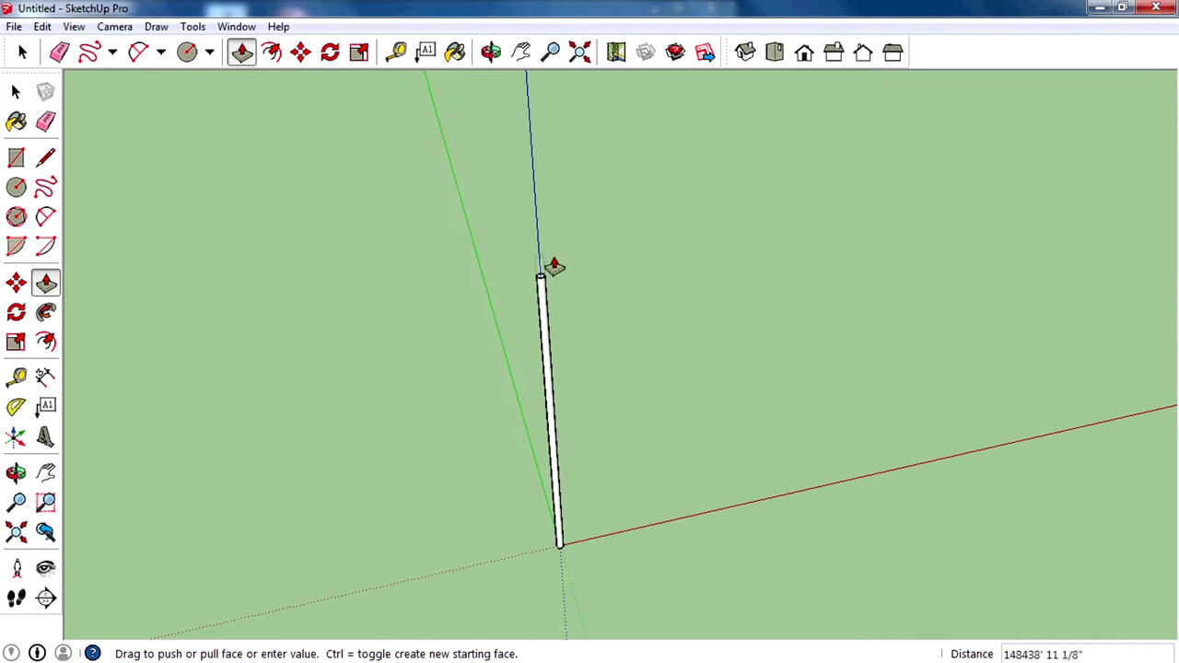
click(565, 507)
scroll(566, 552, up, 3)
scroll(599, 553, up, 3)
mouse_move(624, 492)
middle_down()
mouse_move(339, 443)
mouse_move(507, 421)
mouse_move(647, 377)
mouse_move(608, 335)
mouse_move(613, 507)
mouse_move(437, 432)
middle_up()
scroll(524, 453, down, 3)
scroll(663, 335, up, 3)
scroll(403, 453, down, 3)
scroll(442, 415, down, 2)
scroll(456, 313, up, 2)
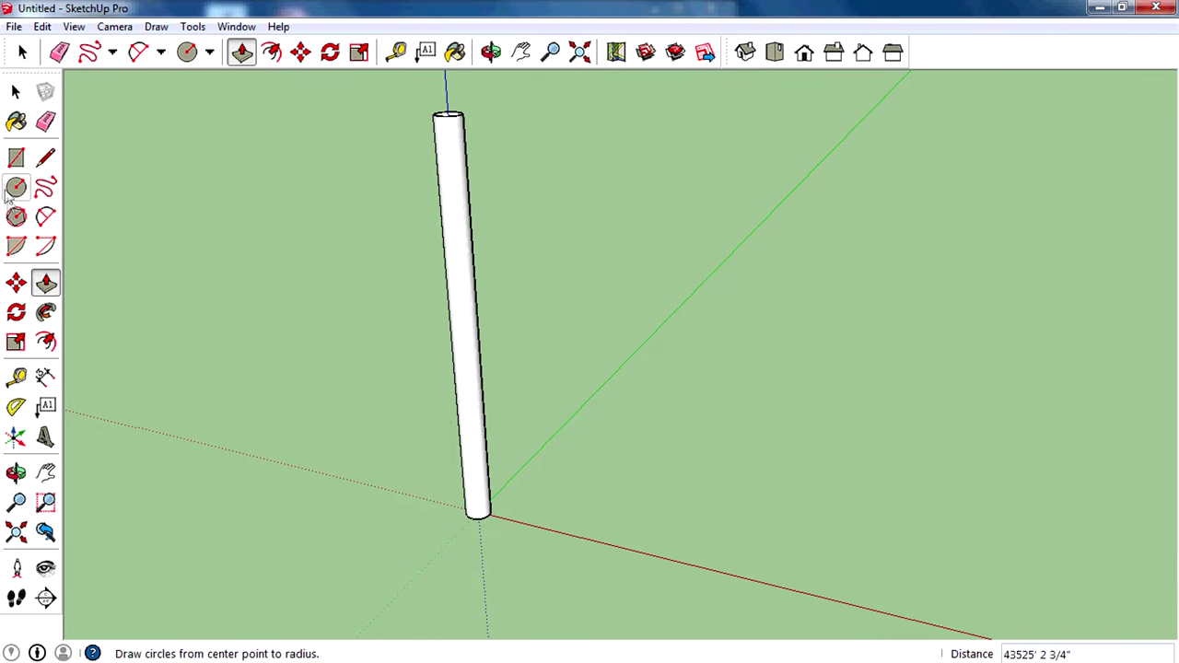
Draw an upright circle standing beside the tube.
click(187, 52)
mouse_move(526, 316)
middle_down()
mouse_move(743, 250)
mouse_move(832, 242)
mouse_move(820, 254)
middle_up()
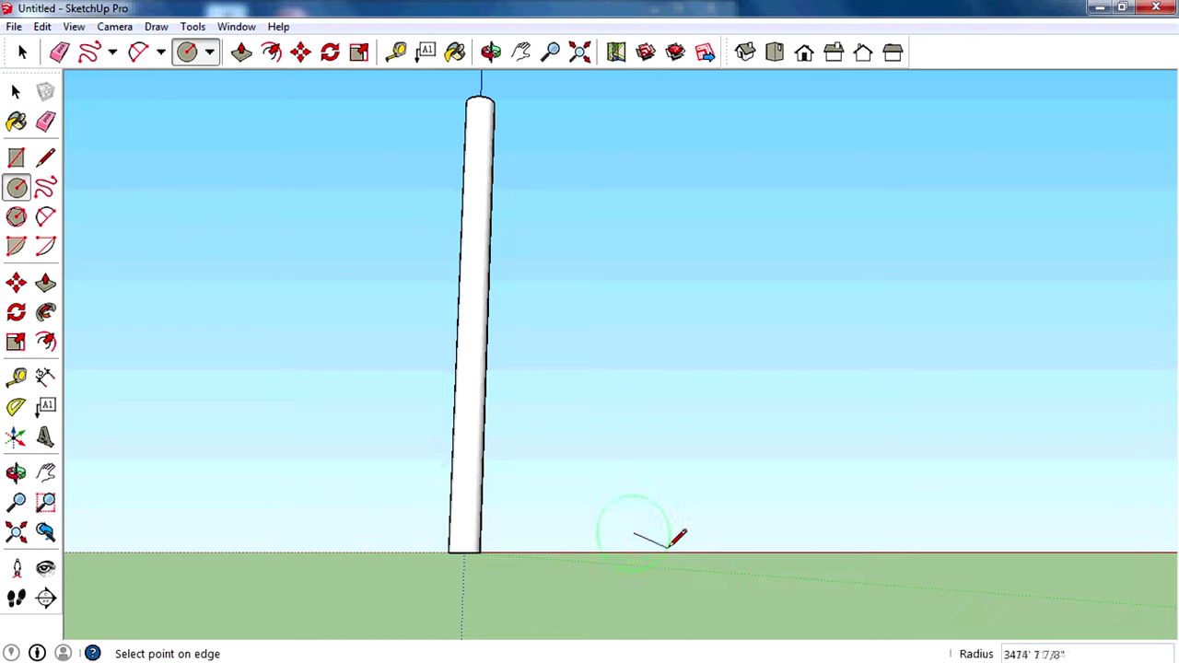
click(669, 547)
mouse_move(716, 519)
middle_down()
mouse_move(663, 594)
mouse_move(155, 369)
middle_up()
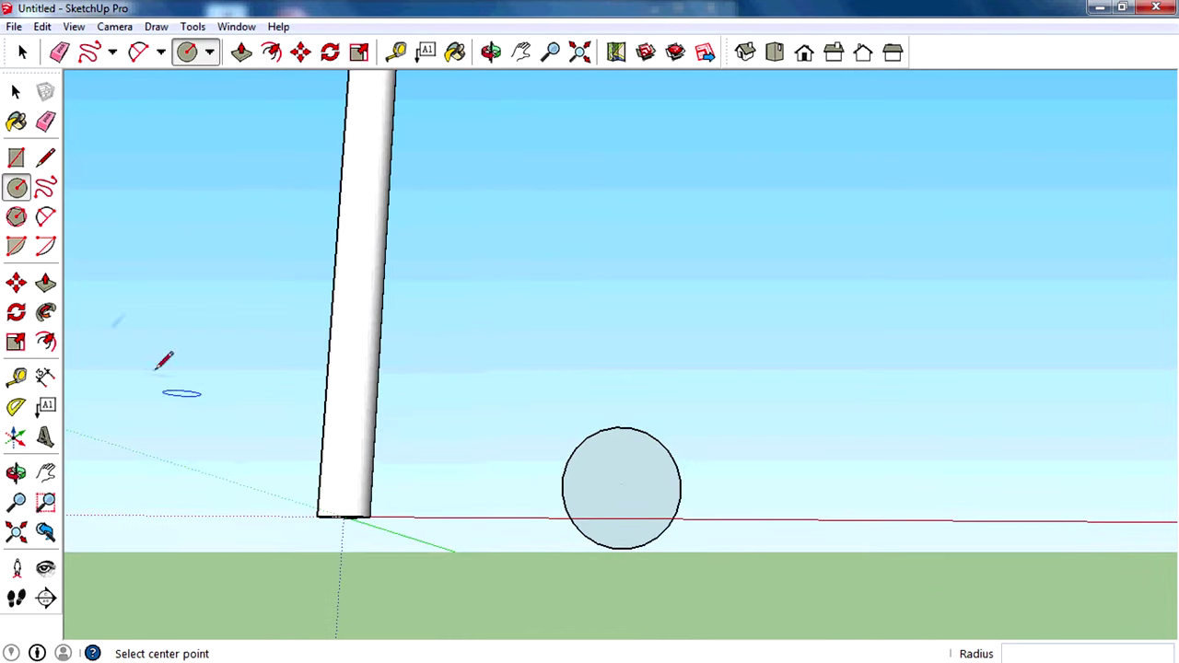
Offset the upright circle's edge inward to make a second vertical ring.
click(46, 344)
scroll(581, 545, up, 2)
scroll(590, 544, up, 1)
click(595, 540)
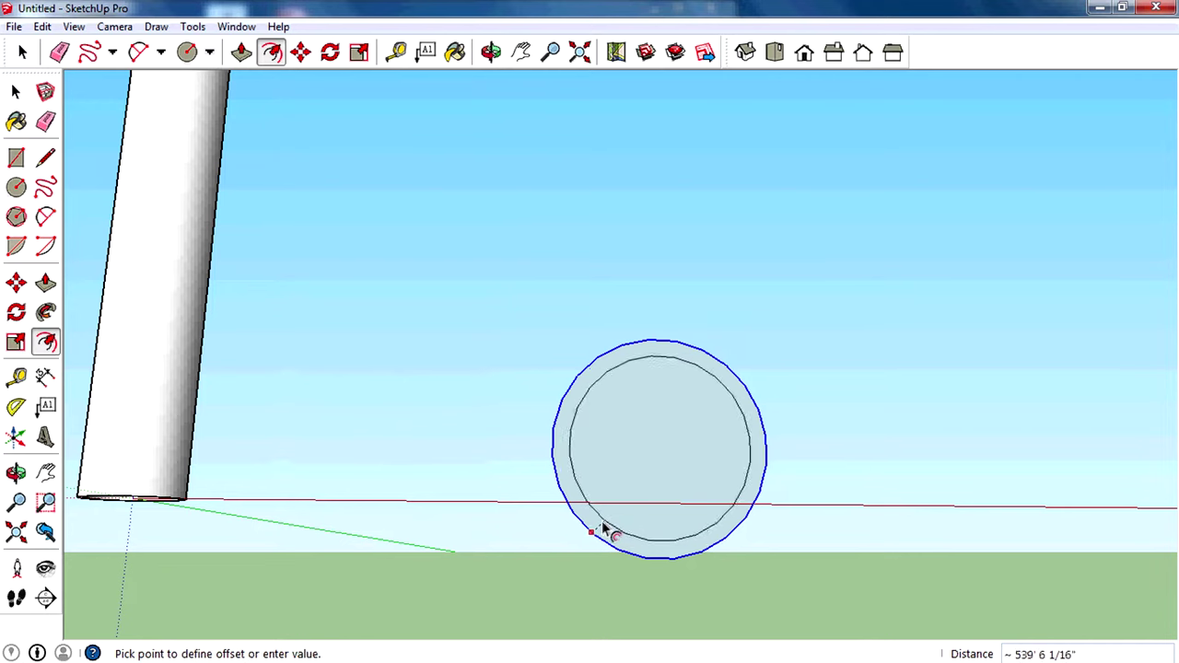
click(600, 533)
click(14, 92)
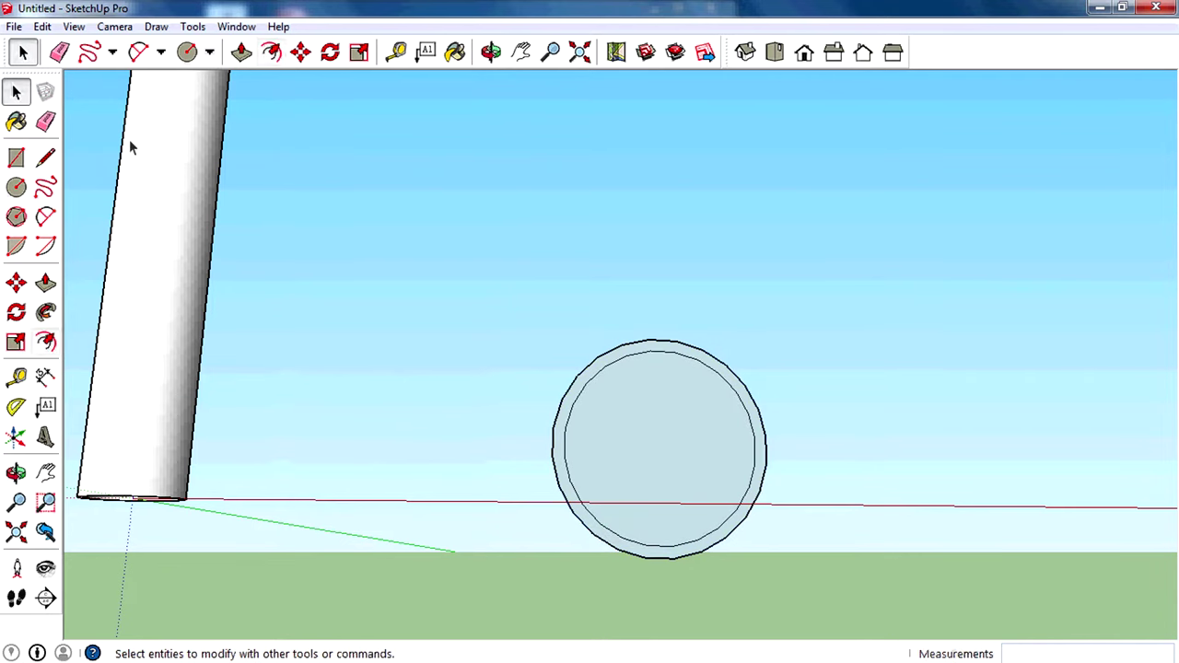
mouse_move(673, 447)
middle_down()
mouse_move(801, 427)
mouse_move(493, 437)
middle_up()
mouse_move(842, 387)
middle_down()
mouse_move(621, 468)
mouse_move(505, 467)
mouse_move(473, 417)
middle_up()
mouse_move(387, 325)
middle_down()
mouse_move(552, 460)
mouse_move(191, 224)
middle_up()
Start a straight path line from the circle, then cancel it.
click(45, 158)
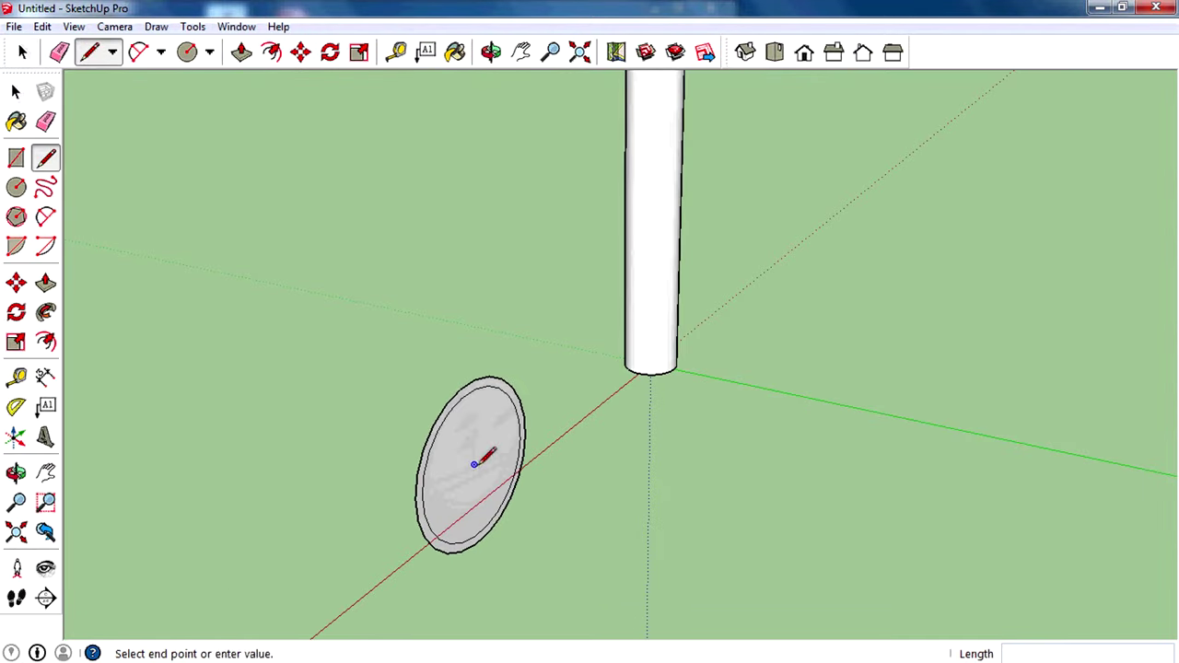
middle_drag(597, 487, 584, 585)
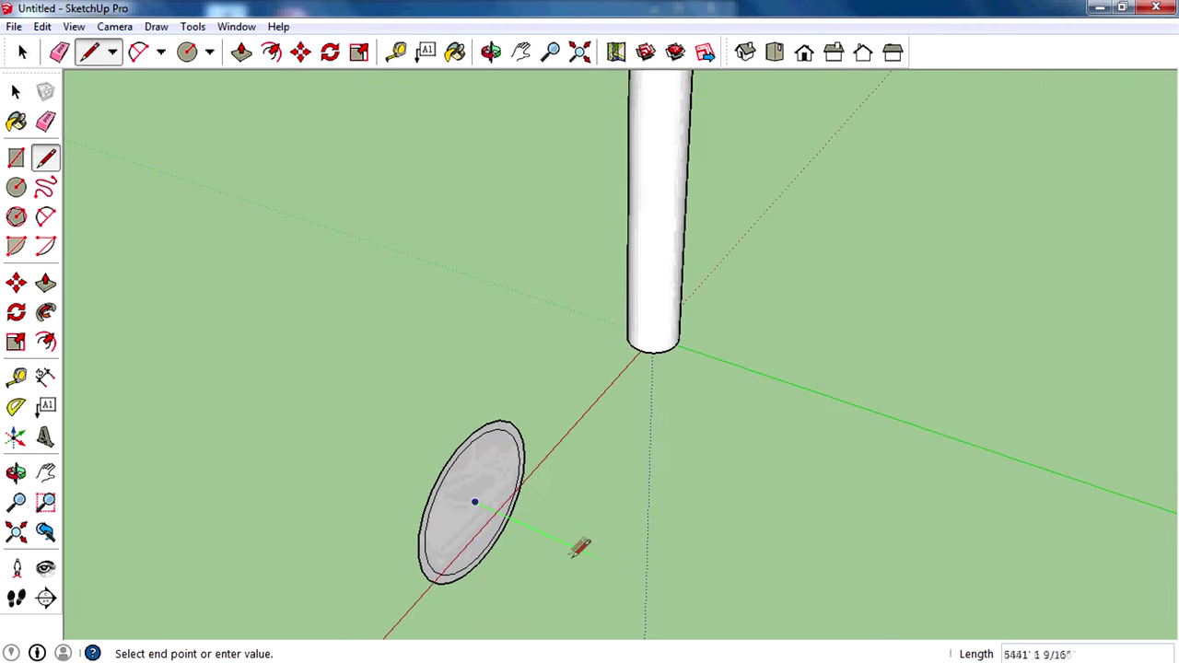
mouse_move(629, 542)
middle_down()
mouse_move(533, 466)
mouse_move(632, 274)
mouse_move(890, 273)
middle_up()
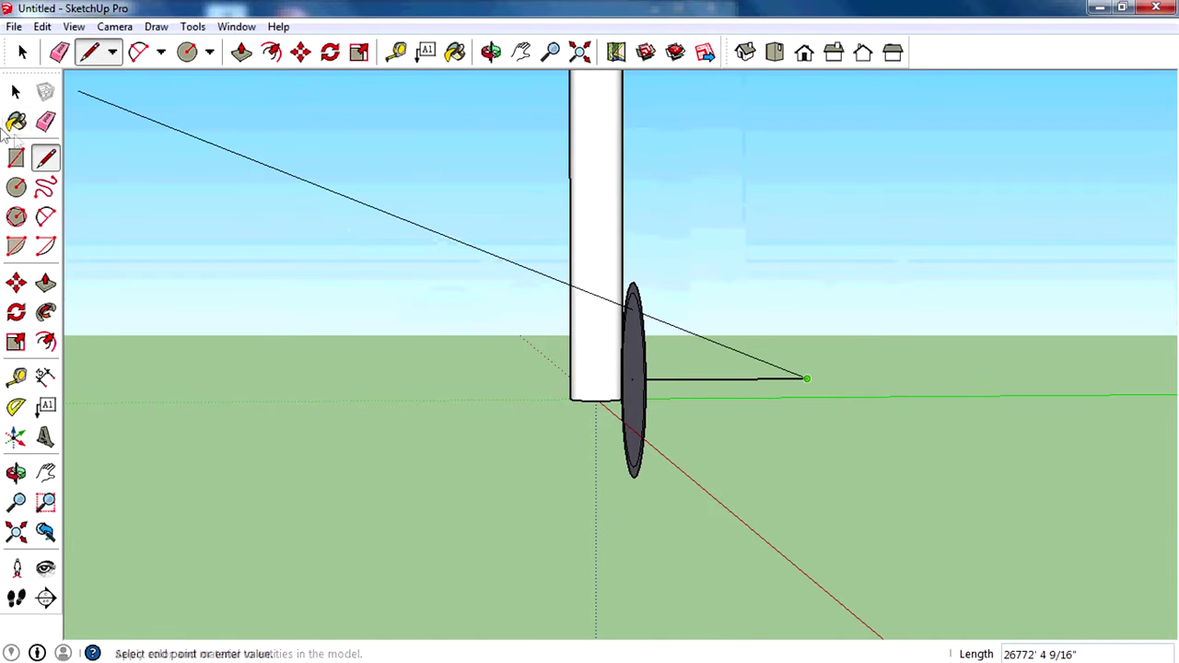
click(15, 92)
middle_drag(284, 245, 276, 387)
In Top view, draw a long winding freehand path from the upright circle's centre.
click(45, 187)
click(776, 57)
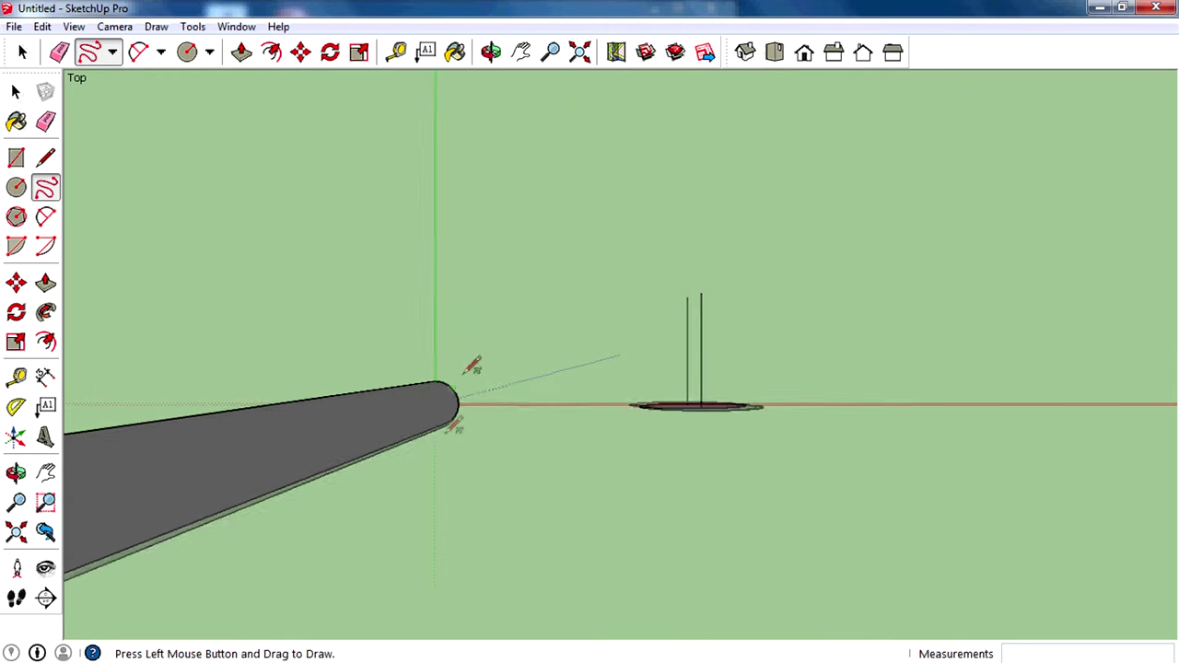
scroll(502, 581, down, 3)
scroll(557, 562, down, 3)
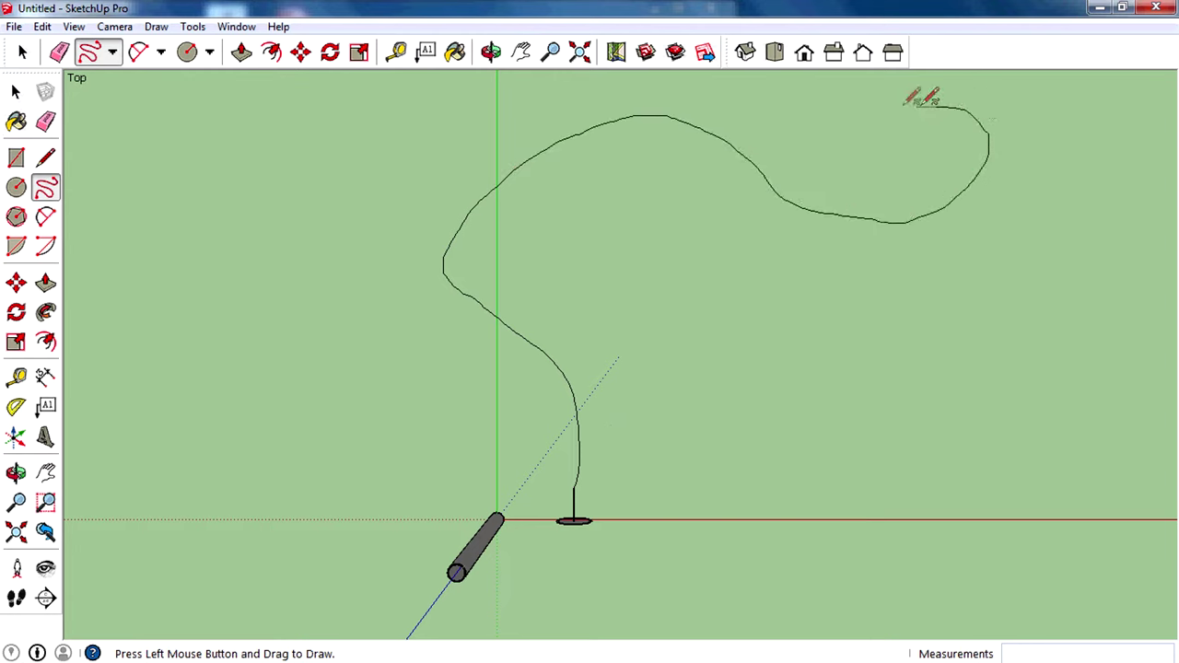
drag(311, 176, 214, 363)
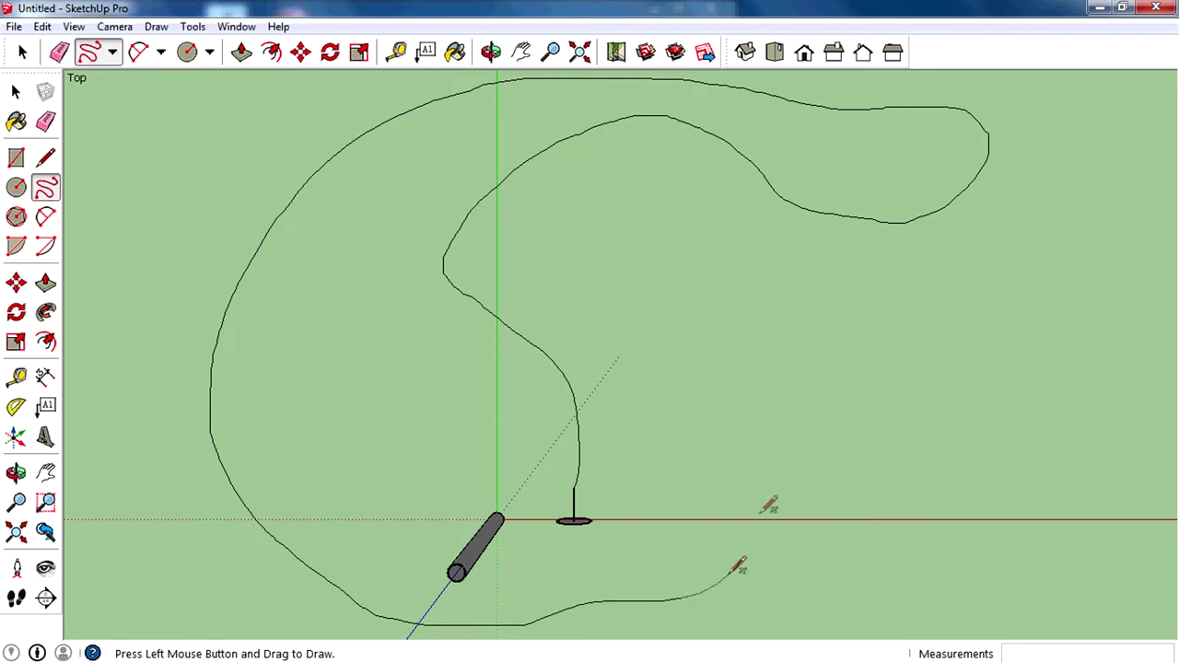
drag(982, 307, 984, 307)
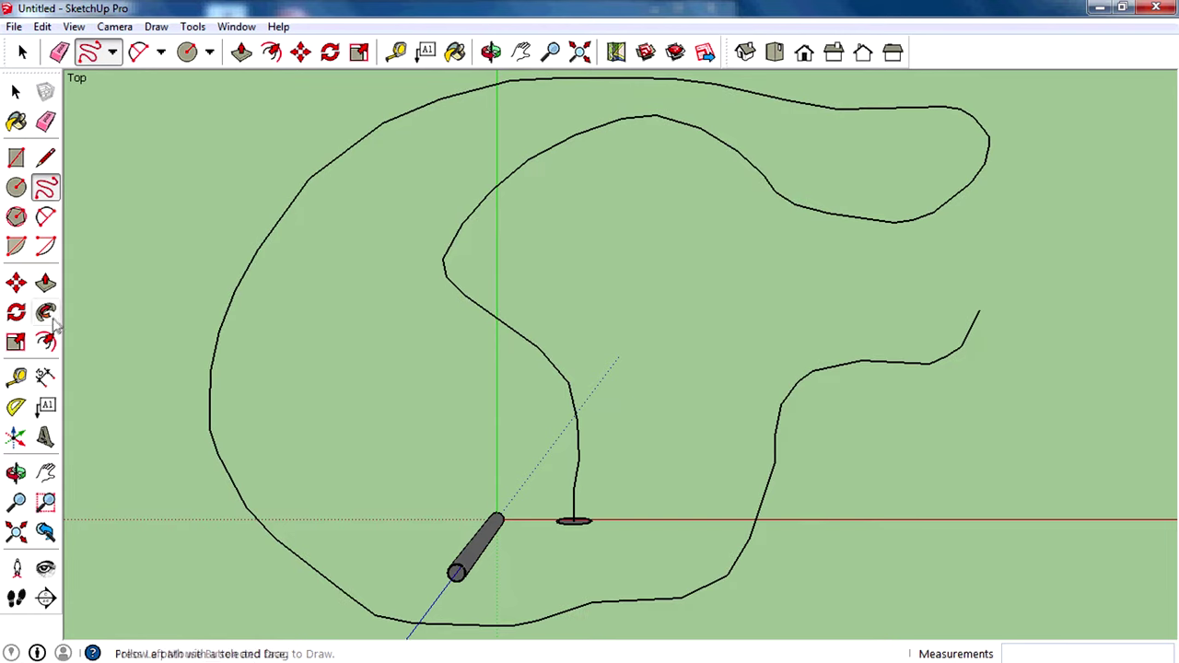
click(46, 216)
mouse_move(574, 308)
middle_down()
mouse_move(684, 395)
mouse_move(377, 384)
mouse_move(372, 231)
mouse_move(437, 424)
mouse_move(584, 387)
mouse_move(427, 390)
mouse_move(512, 393)
middle_up()
Delete the upright circle's inner face so only a thin ring remains.
click(15, 91)
click(443, 410)
scroll(453, 408, up, 3)
key(Delete)
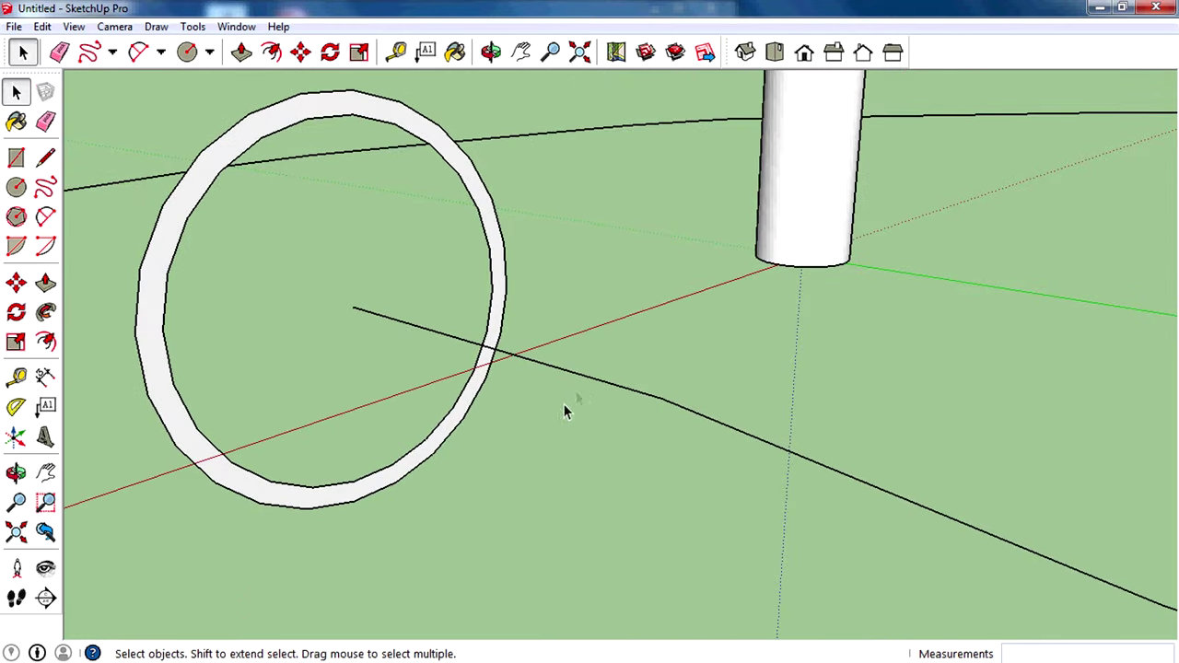
Select the freehand path and bring the whole path into view.
click(588, 379)
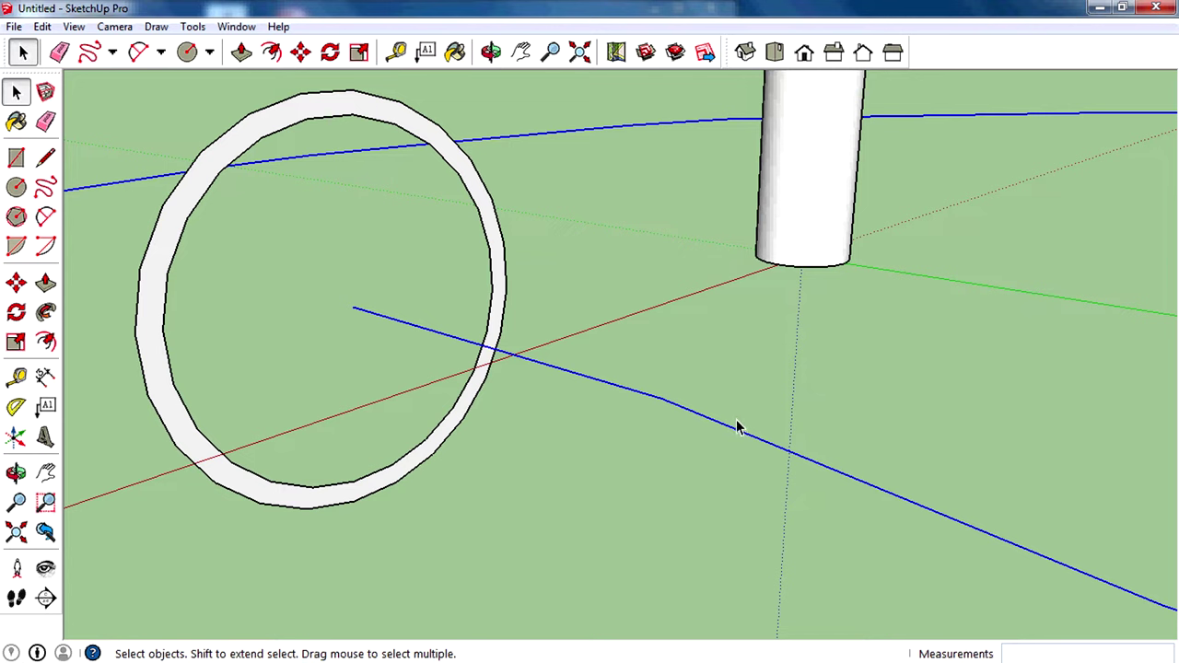
mouse_move(429, 330)
middle_down()
mouse_move(421, 274)
mouse_move(399, 321)
middle_up()
scroll(438, 366, down, 3)
click(45, 531)
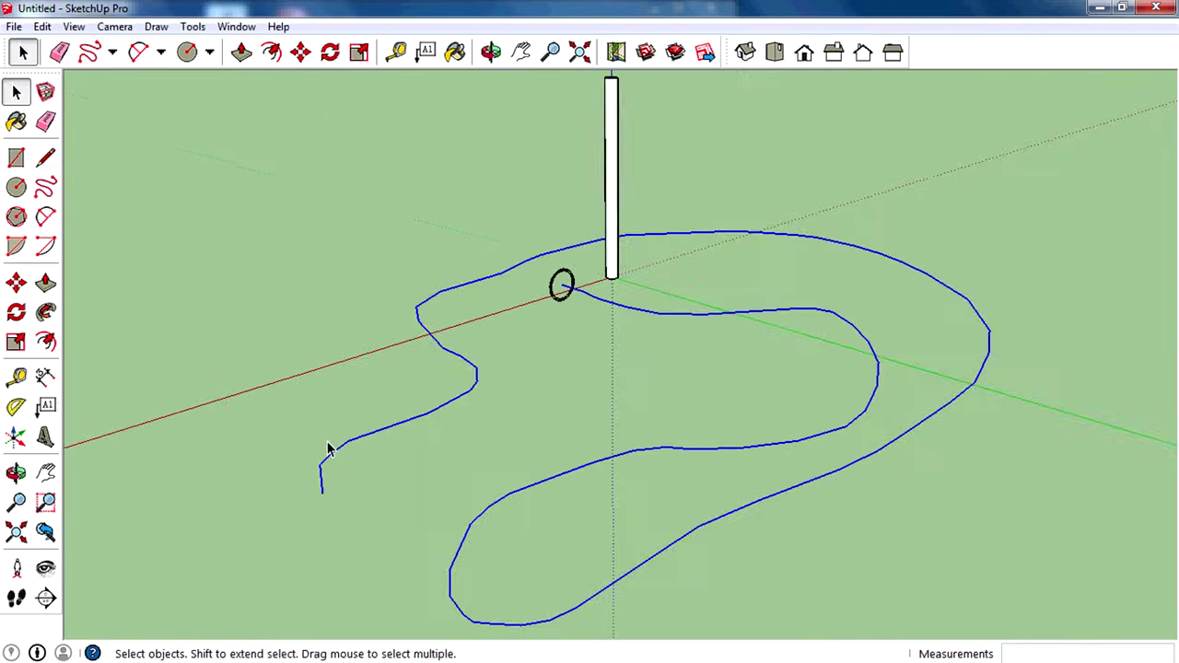
middle_drag(525, 387, 546, 370)
scroll(493, 341, up, 2)
scroll(493, 341, up, 2)
scroll(493, 341, up, 2)
scroll(492, 341, up, 2)
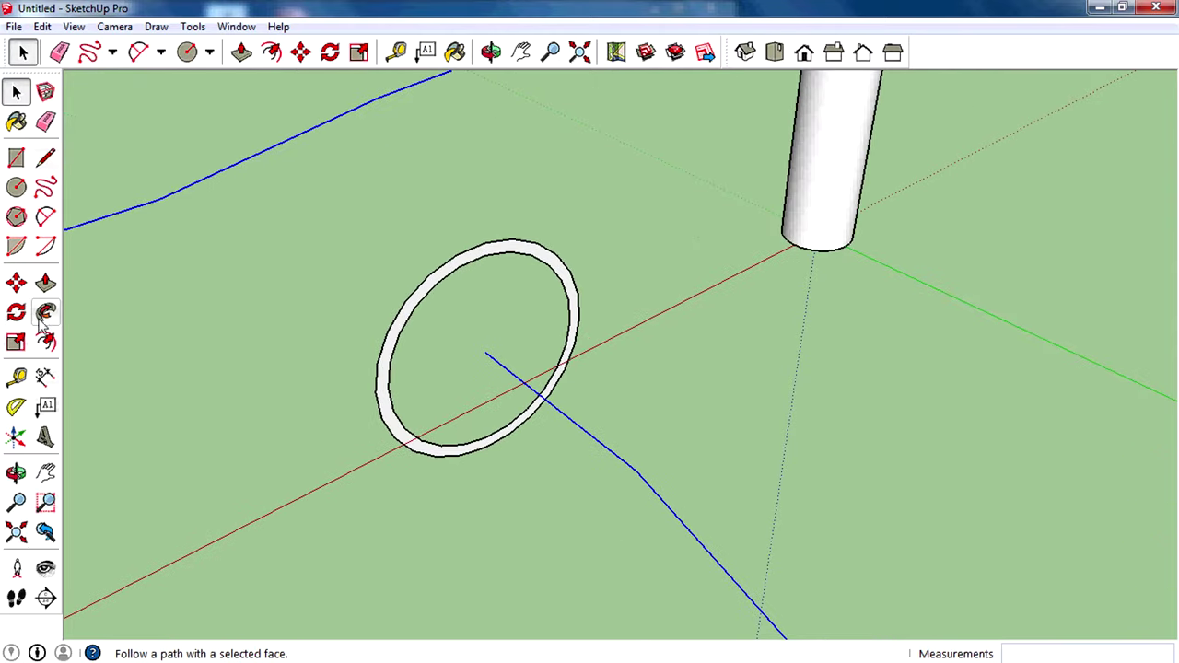
Follow Me the ring along the freehand path, then zoom extents to see the tube.
click(44, 313)
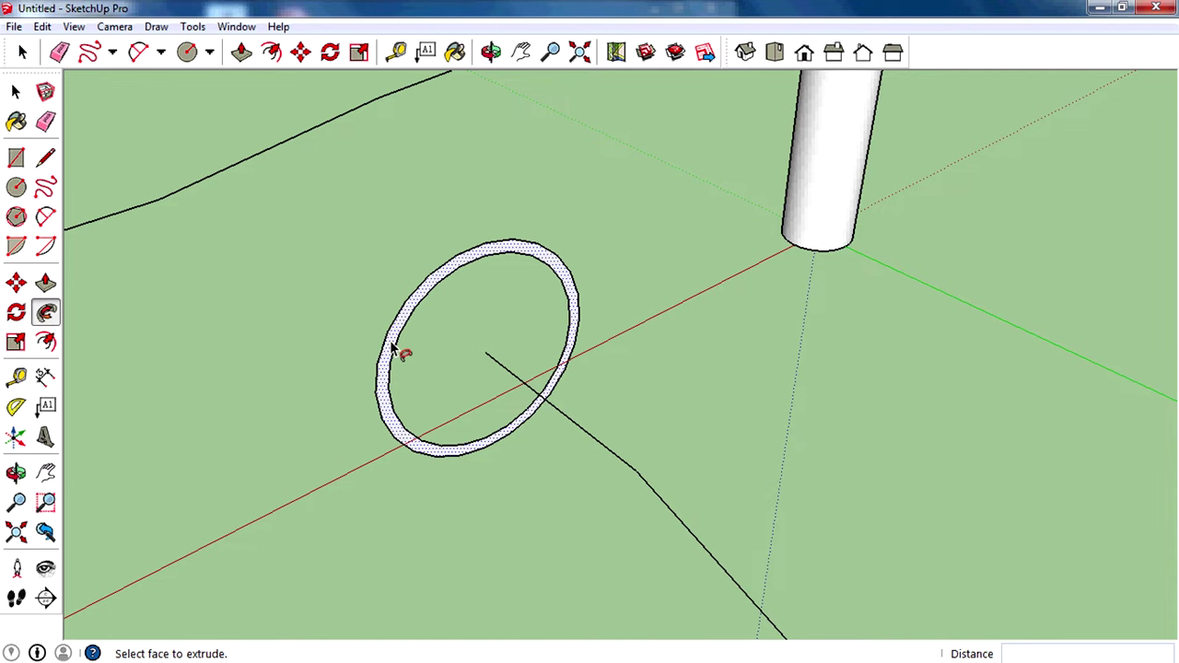
click(591, 385)
scroll(591, 386, down, 3)
scroll(592, 385, down, 2)
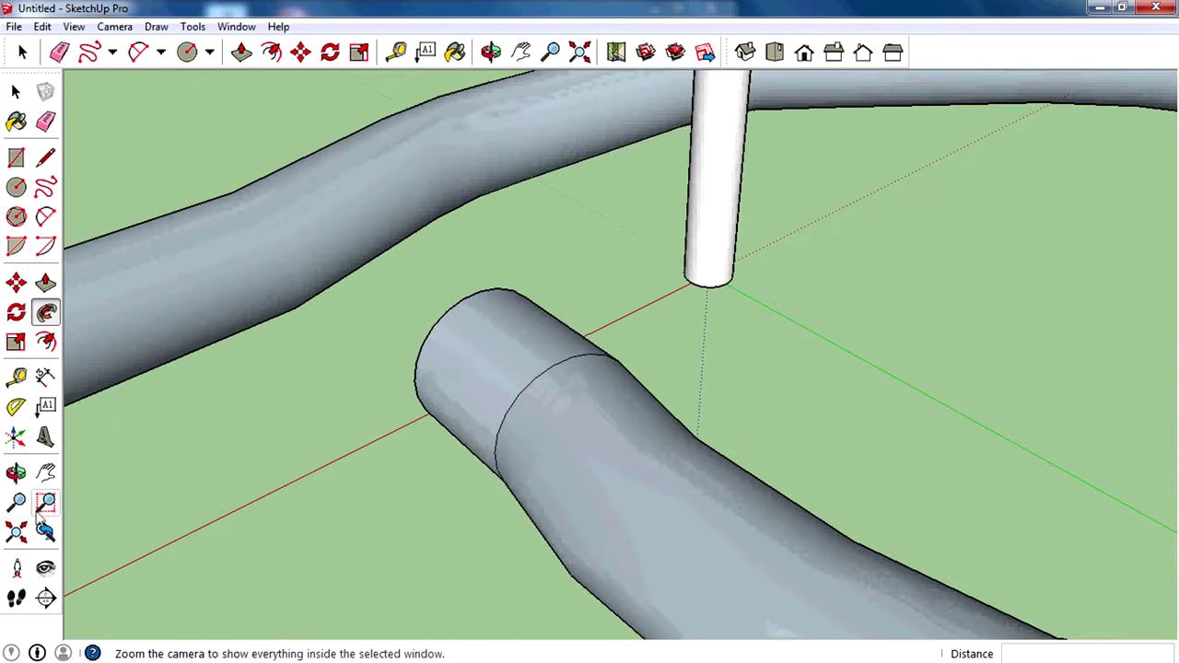
click(16, 532)
mouse_move(604, 295)
middle_down()
mouse_move(659, 421)
mouse_move(461, 334)
mouse_move(627, 489)
middle_up()
Select and remove the swept freehand tube.
scroll(627, 489, up, 3)
scroll(622, 511, up, 2)
scroll(552, 470, down, 2)
mouse_move(487, 430)
middle_down()
mouse_move(908, 323)
mouse_move(442, 452)
middle_up()
scroll(505, 309, up, 3)
scroll(505, 308, down, 3)
mouse_move(624, 421)
middle_down()
mouse_move(587, 373)
mouse_move(627, 344)
middle_up()
key(space)
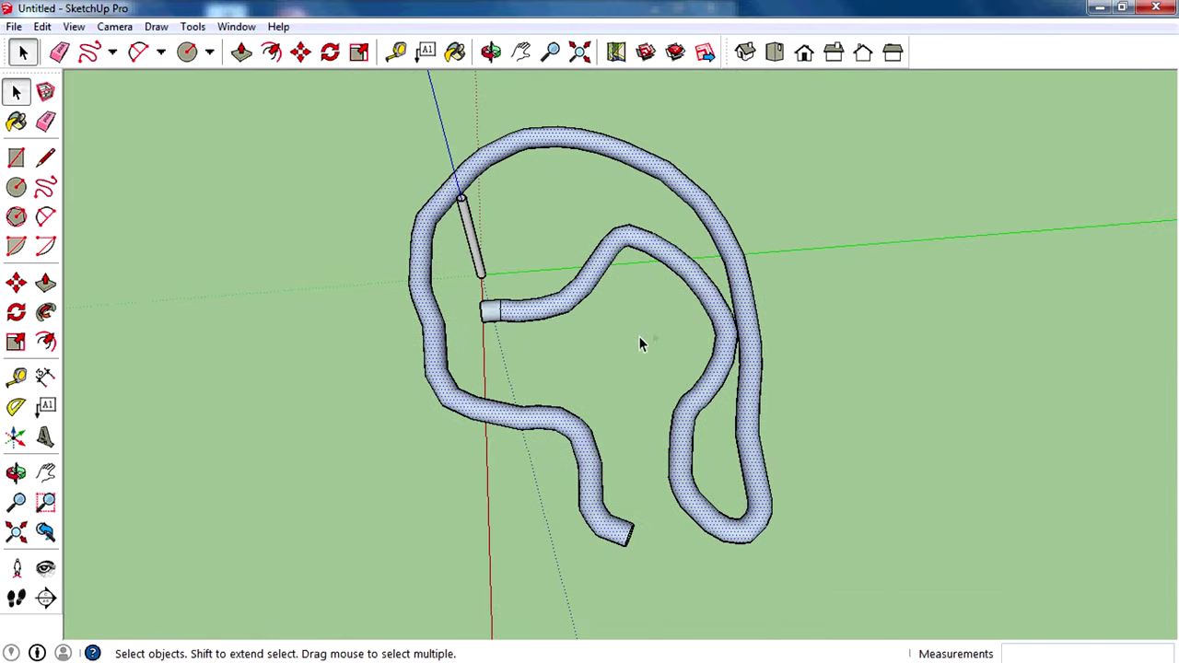
click(624, 344)
scroll(531, 312, up, 3)
key(ctrl+z)
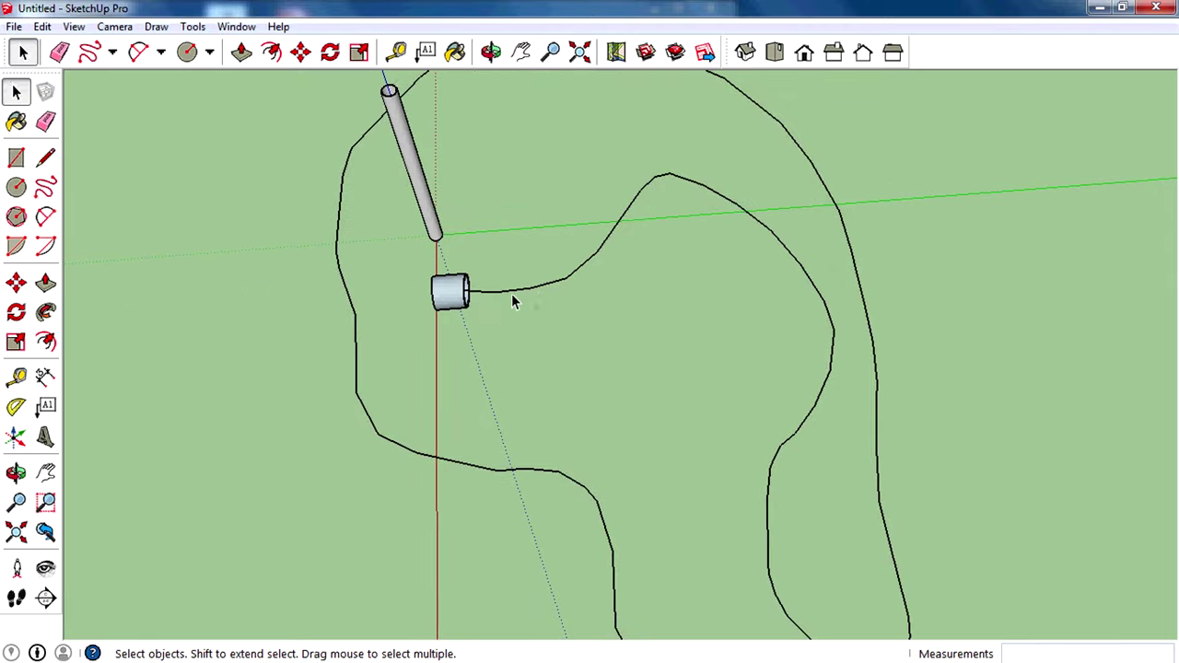
Remove the leftover freehand path curve.
scroll(530, 312, down, 2)
scroll(533, 311, up, 3)
scroll(532, 311, up, 2)
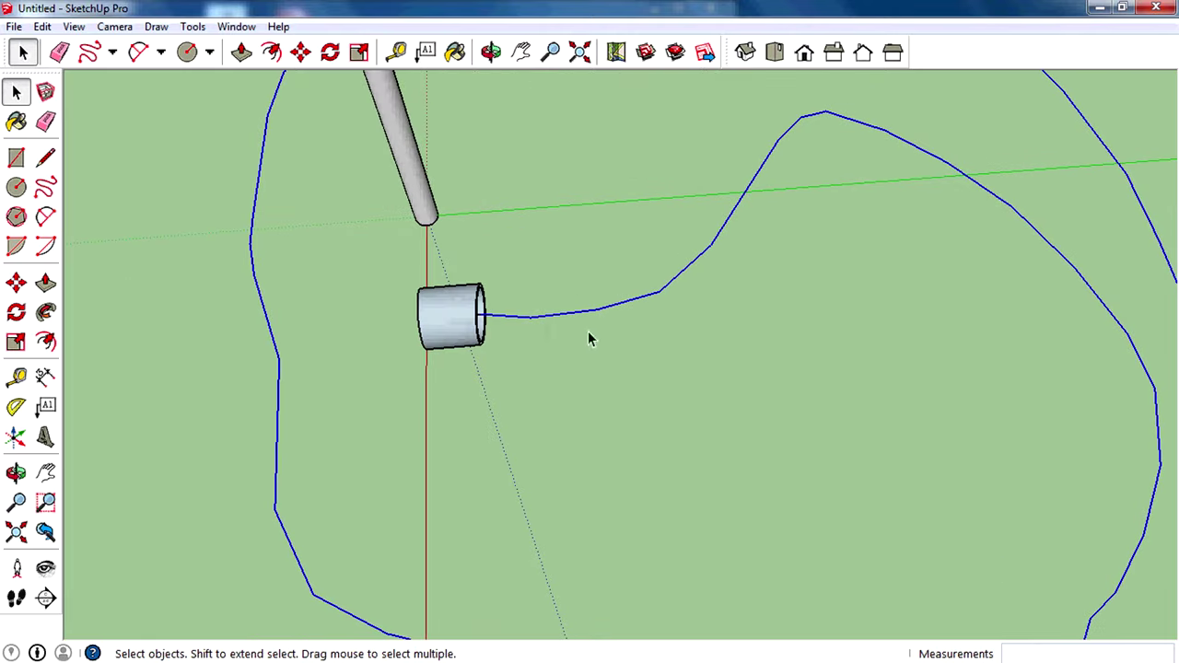
scroll(553, 341, down, 3)
key(ctrl+z)
scroll(475, 382, up, 2)
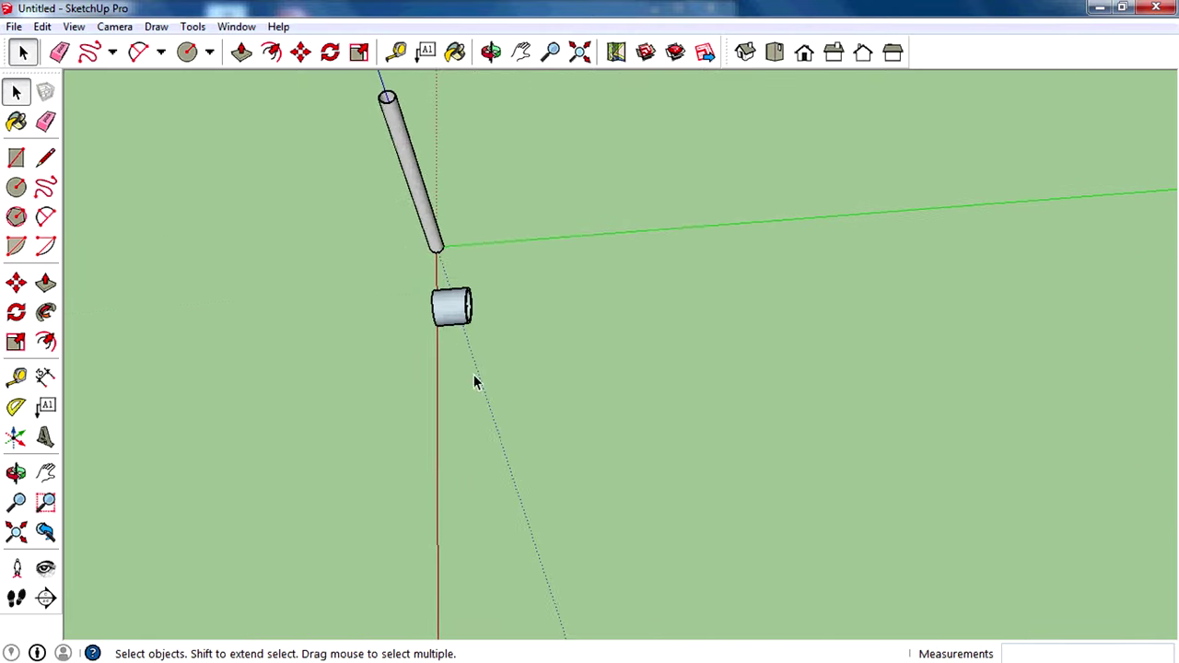
scroll(506, 299, up, 3)
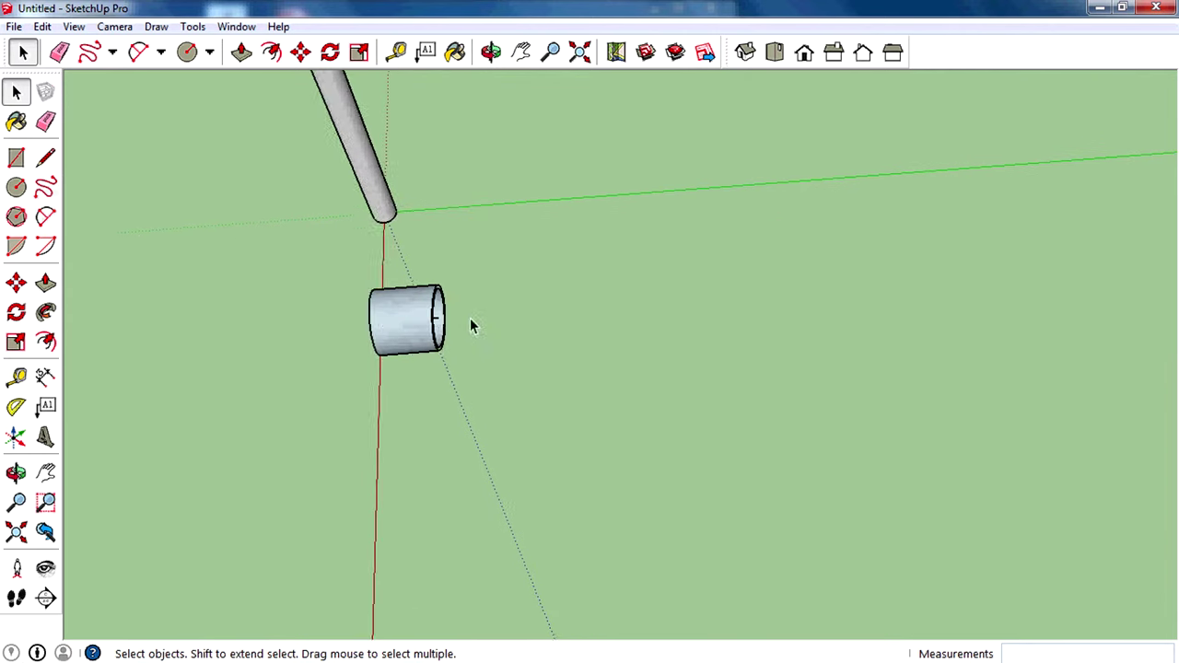
In Top view, draw a straight line up from the stub's open end and a curved bend.
click(45, 158)
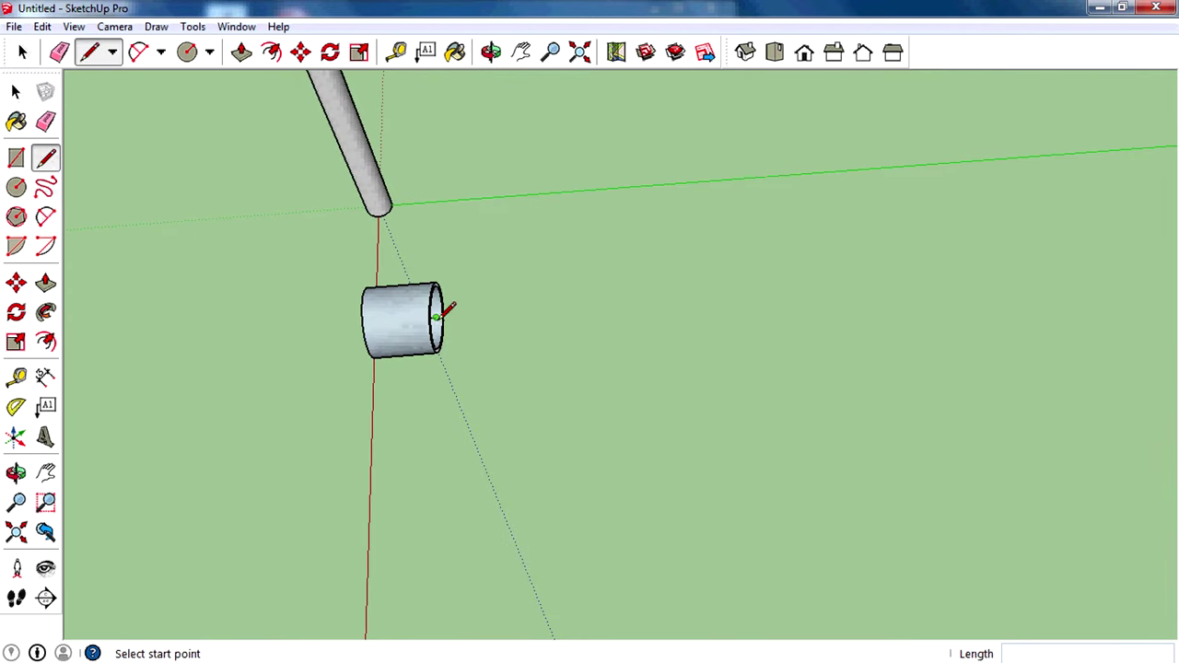
click(440, 315)
middle_drag(442, 322, 461, 393)
click(774, 52)
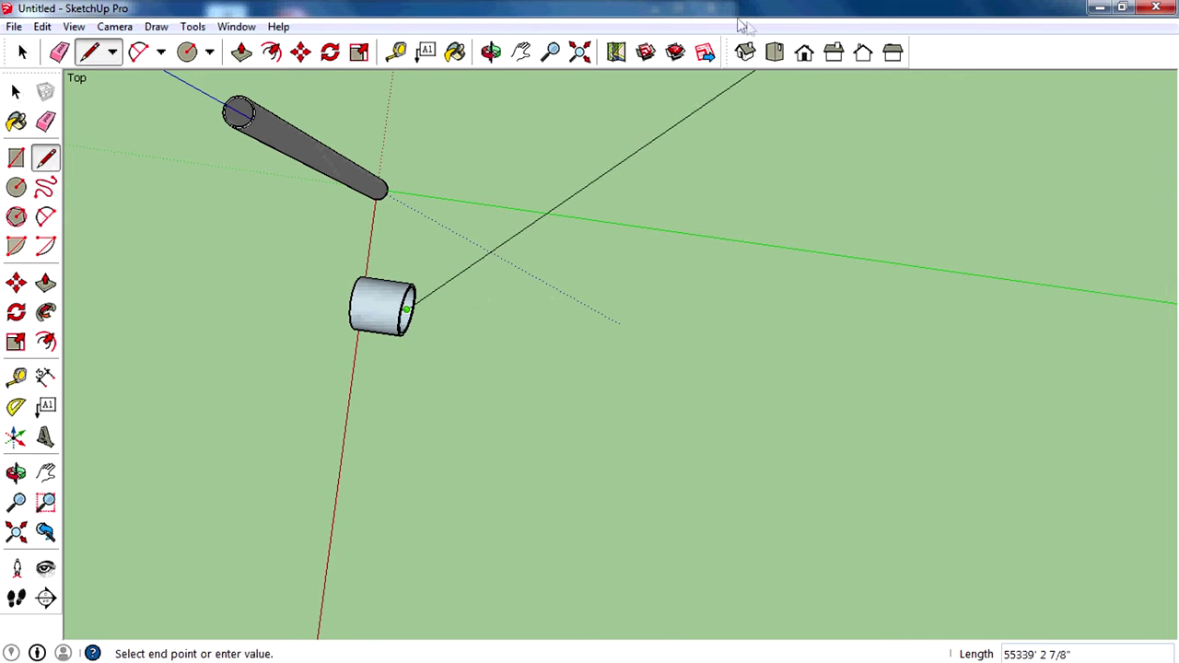
click(804, 52)
click(775, 52)
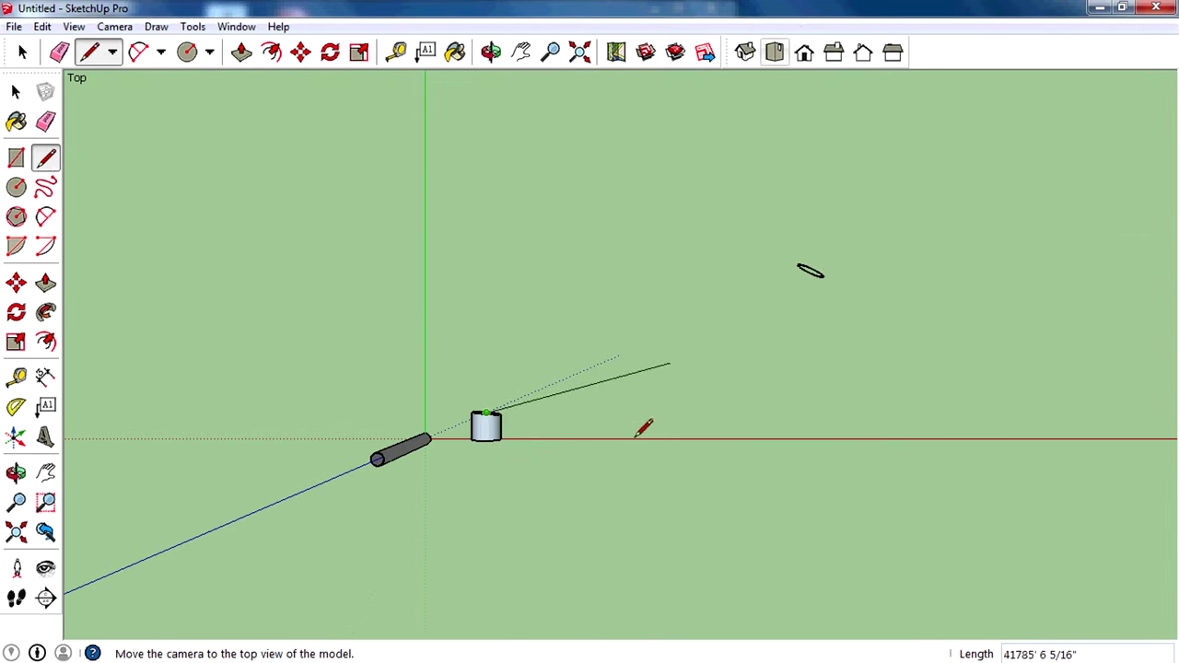
click(450, 260)
key(g)
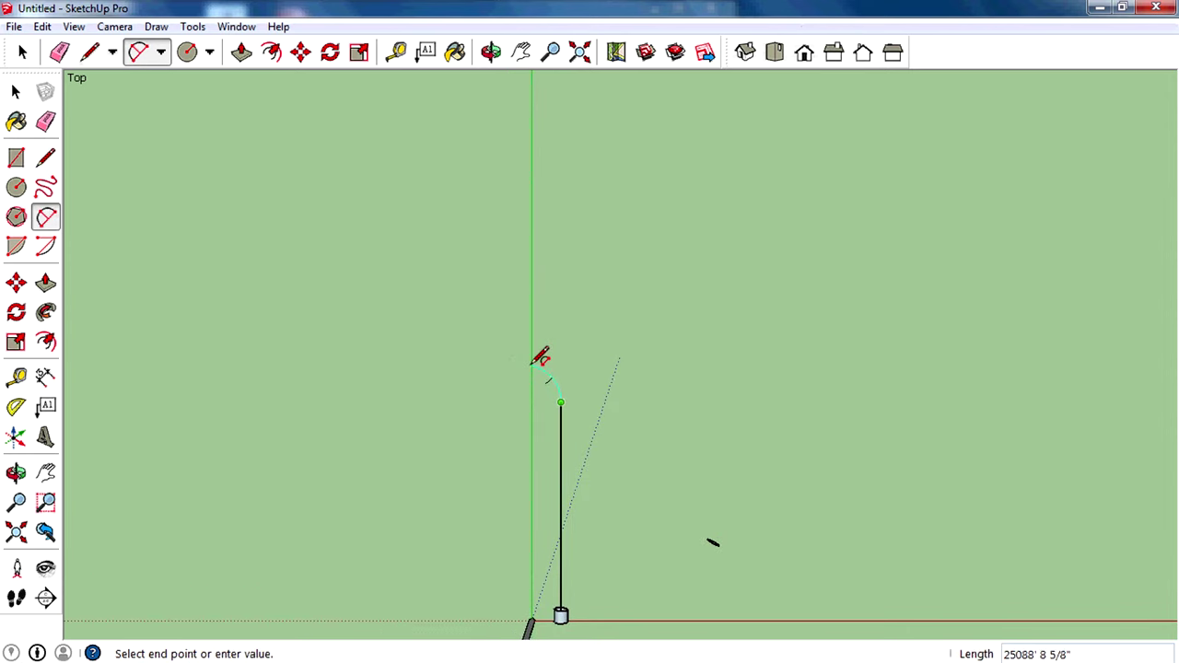
click(537, 361)
scroll(527, 369, up, 2)
scroll(553, 361, up, 2)
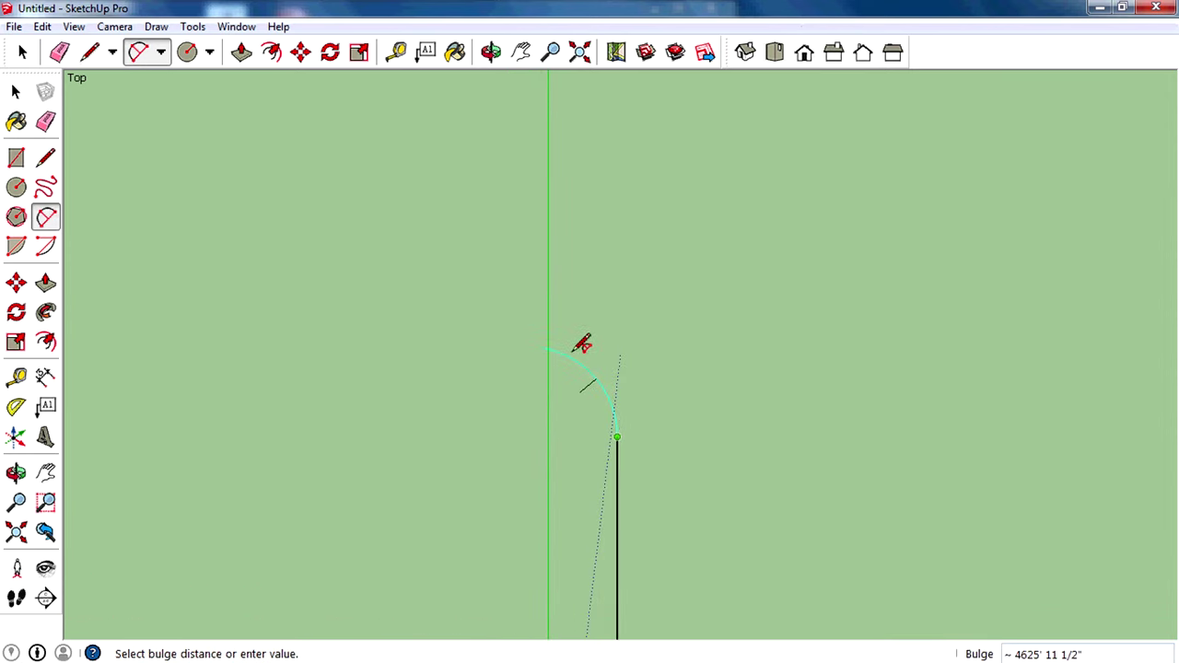
click(582, 344)
Draw a straight line off to the left and round the top-left corner with an arc.
click(45, 158)
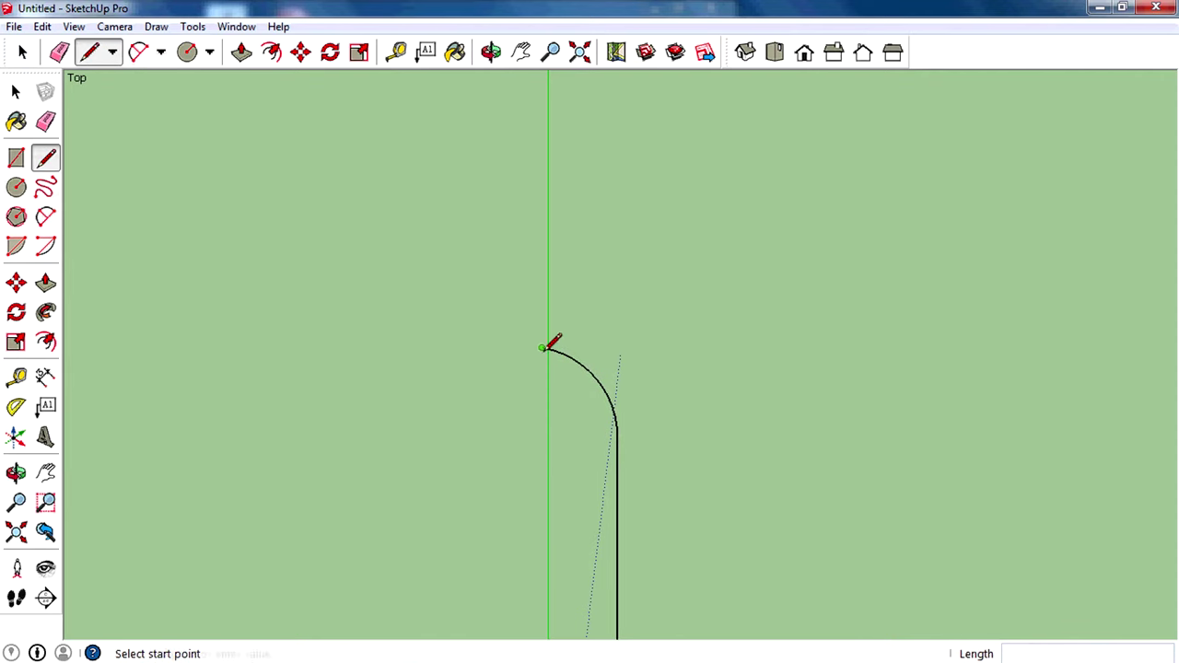
click(543, 347)
scroll(829, 415, down, 3)
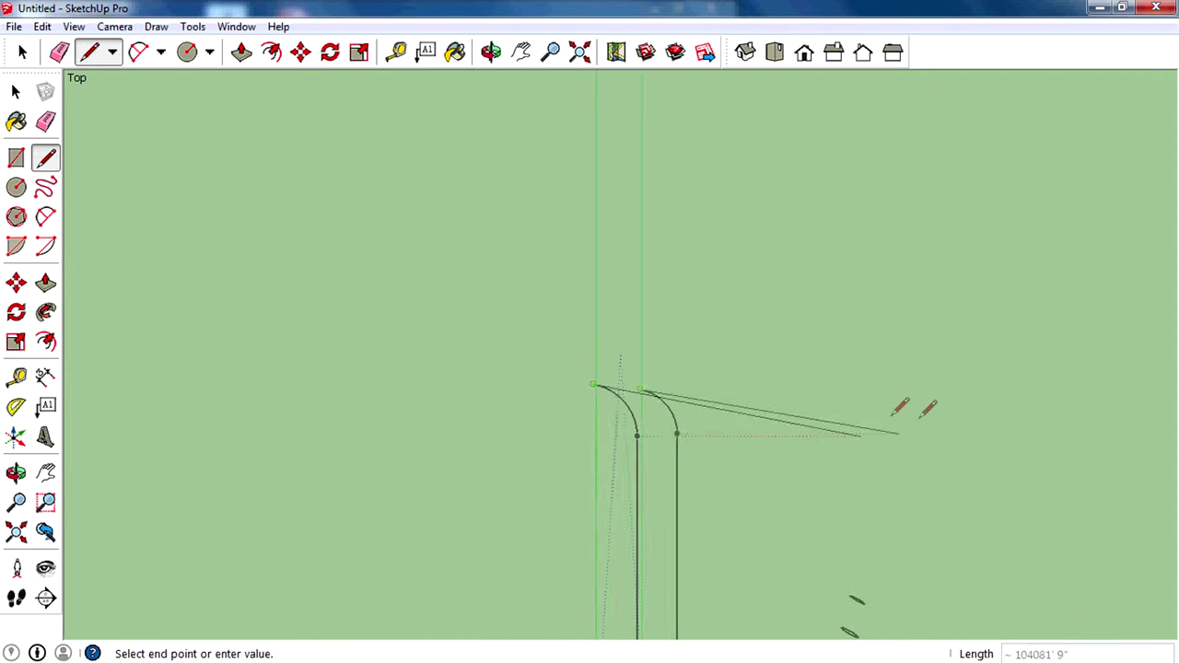
click(343, 393)
scroll(428, 185, down, 3)
key(a)
scroll(381, 279, up, 2)
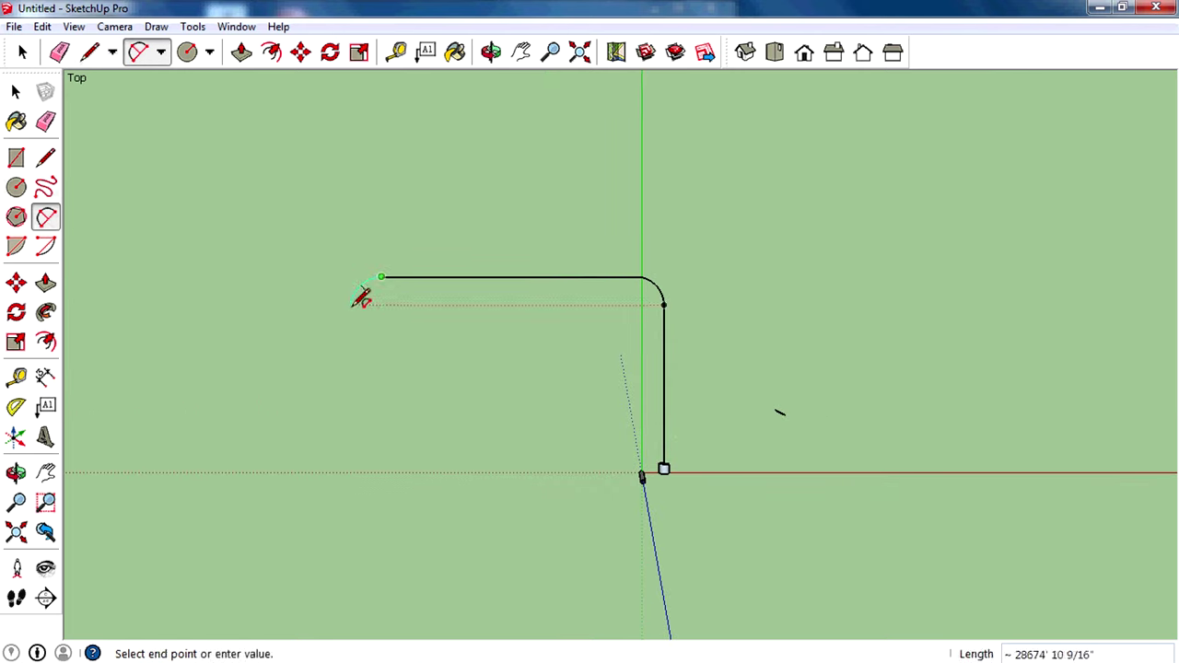
click(351, 304)
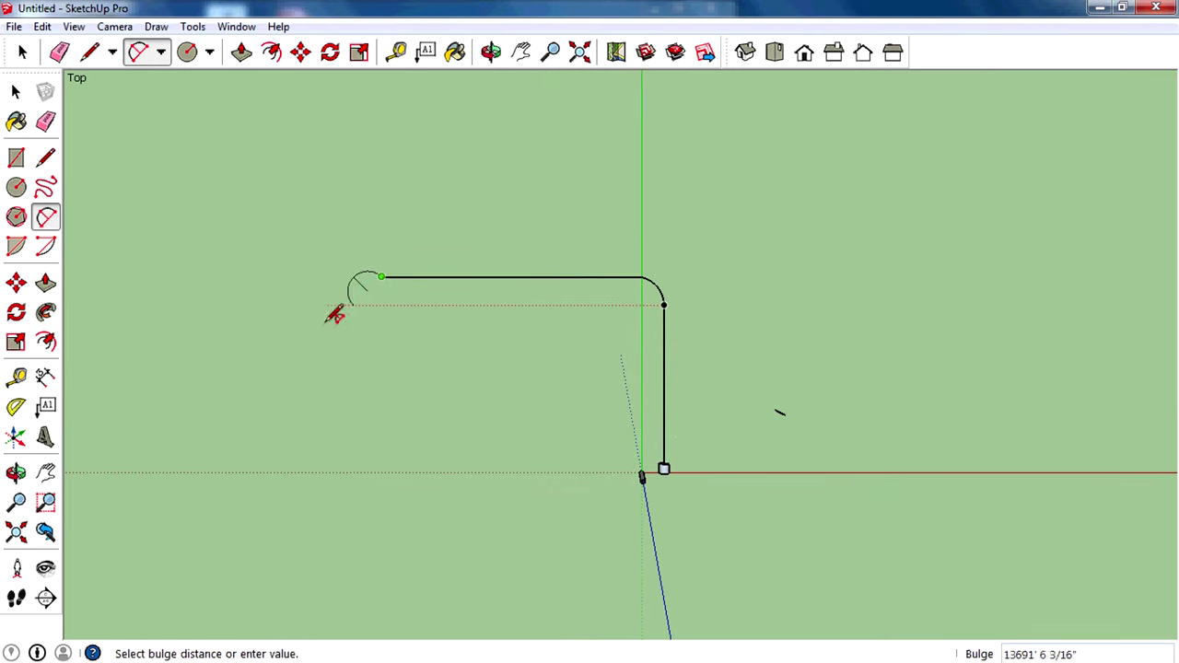
click(348, 307)
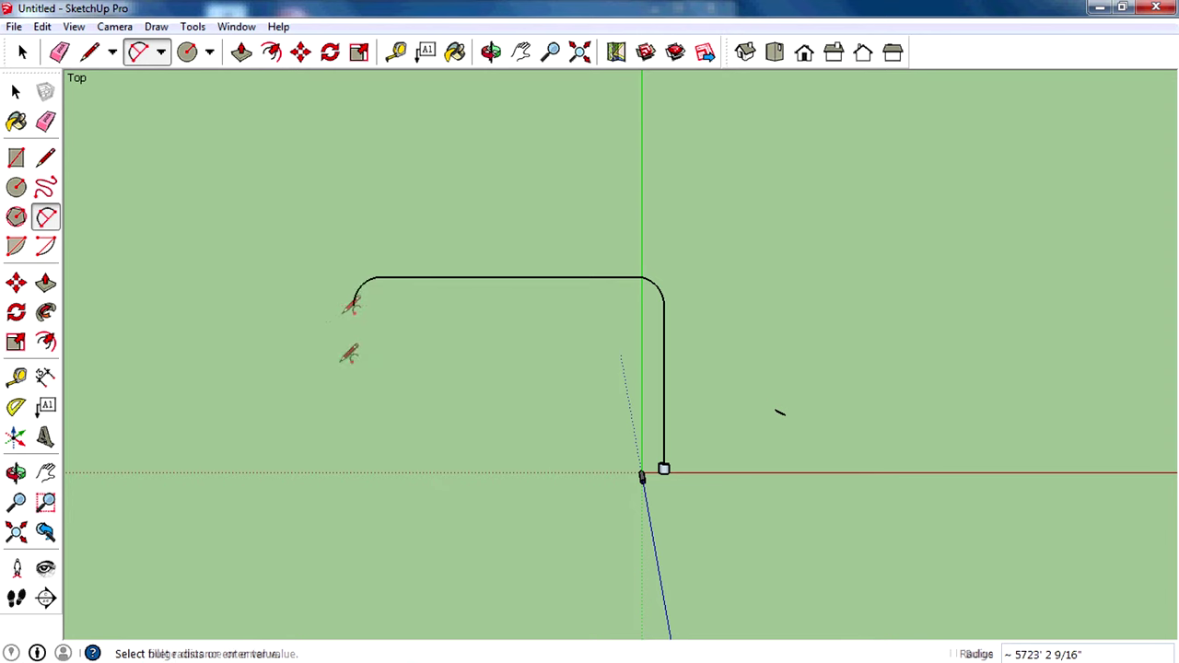
Draw the long straight left side and round the bottom-left corner with an arc.
click(44, 167)
click(354, 304)
scroll(377, 471, down, 2)
scroll(378, 471, down, 1)
click(360, 533)
scroll(210, 225, down, 1)
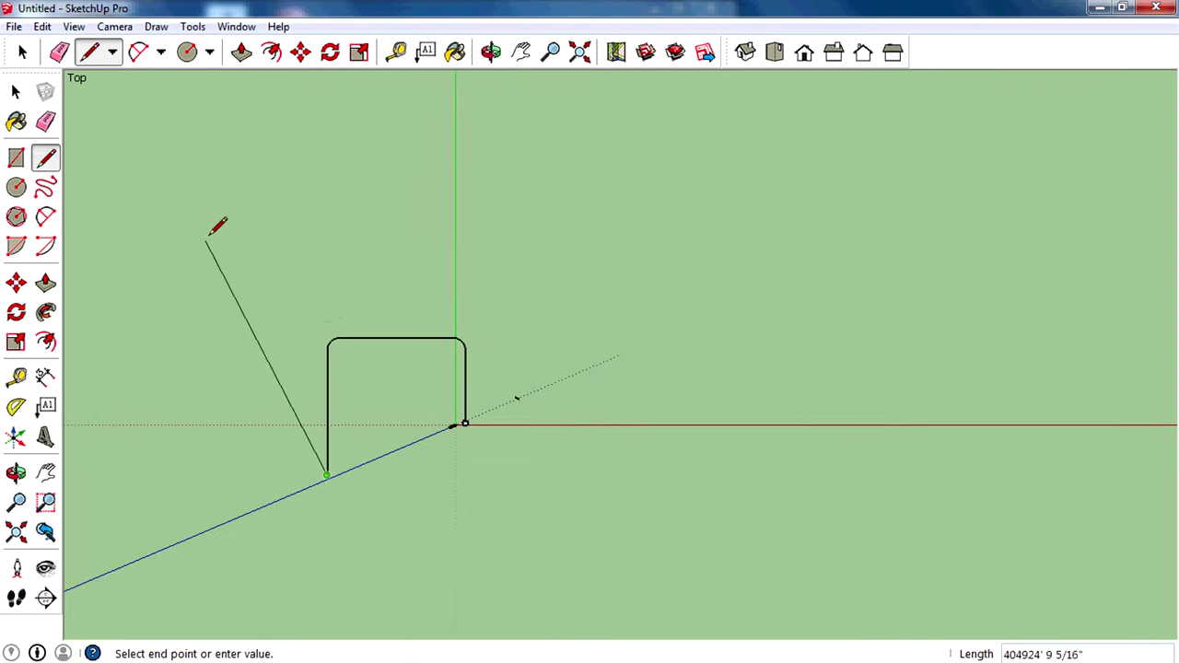
click(45, 215)
scroll(364, 479, up, 3)
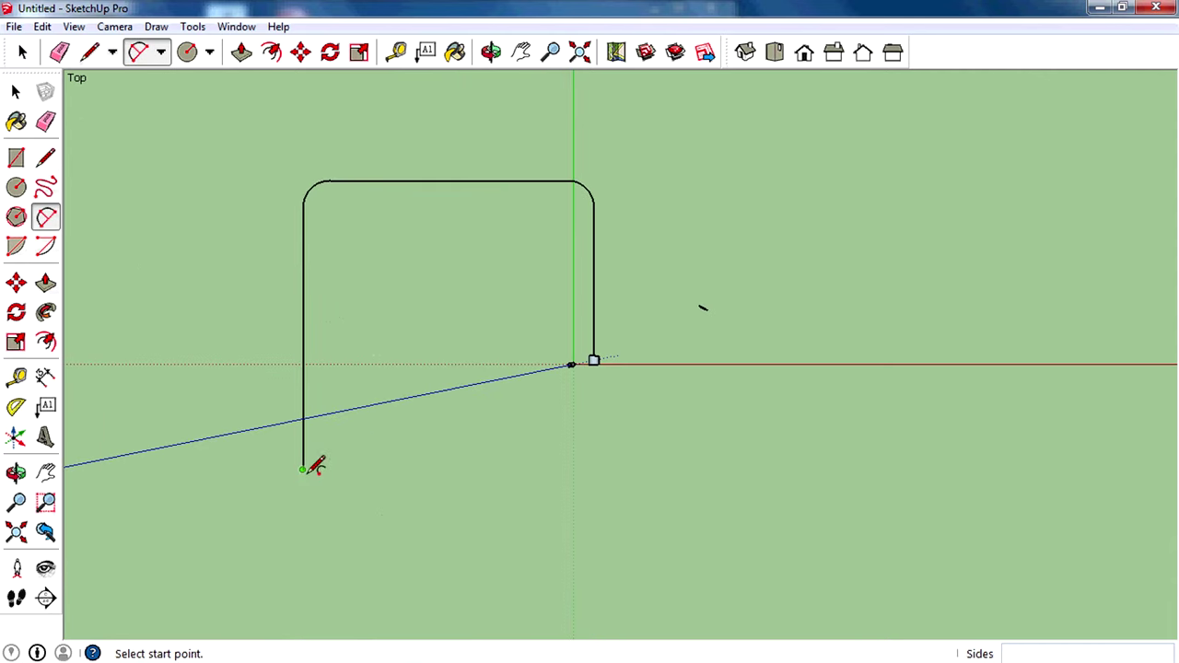
click(304, 469)
click(347, 490)
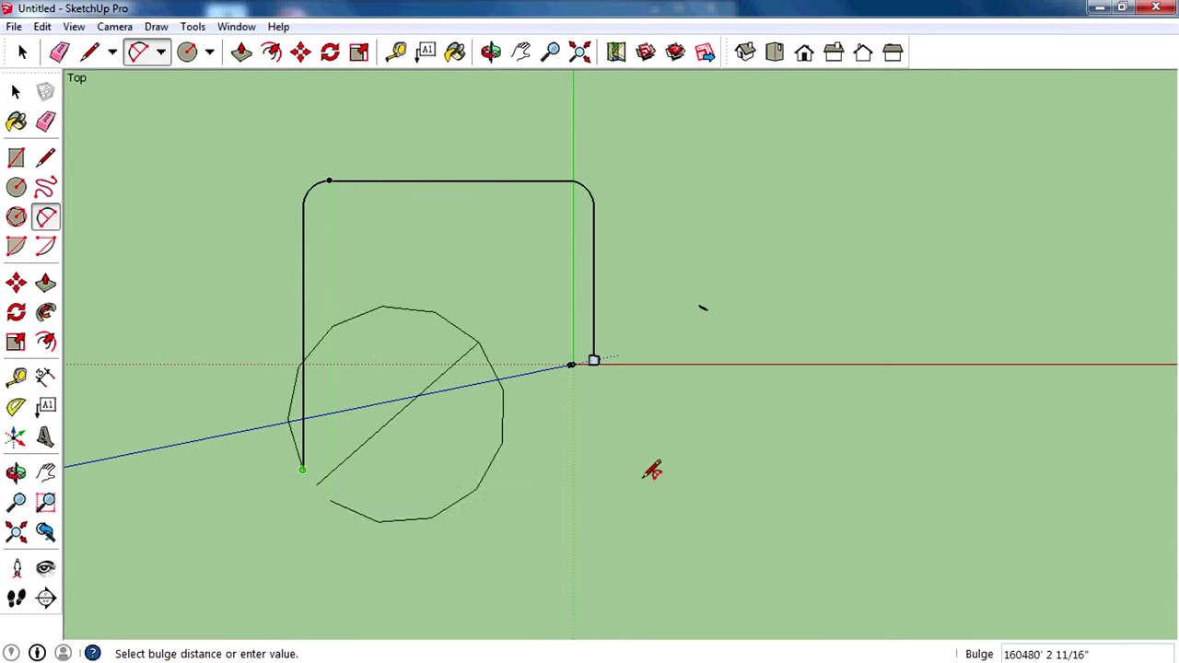
click(327, 494)
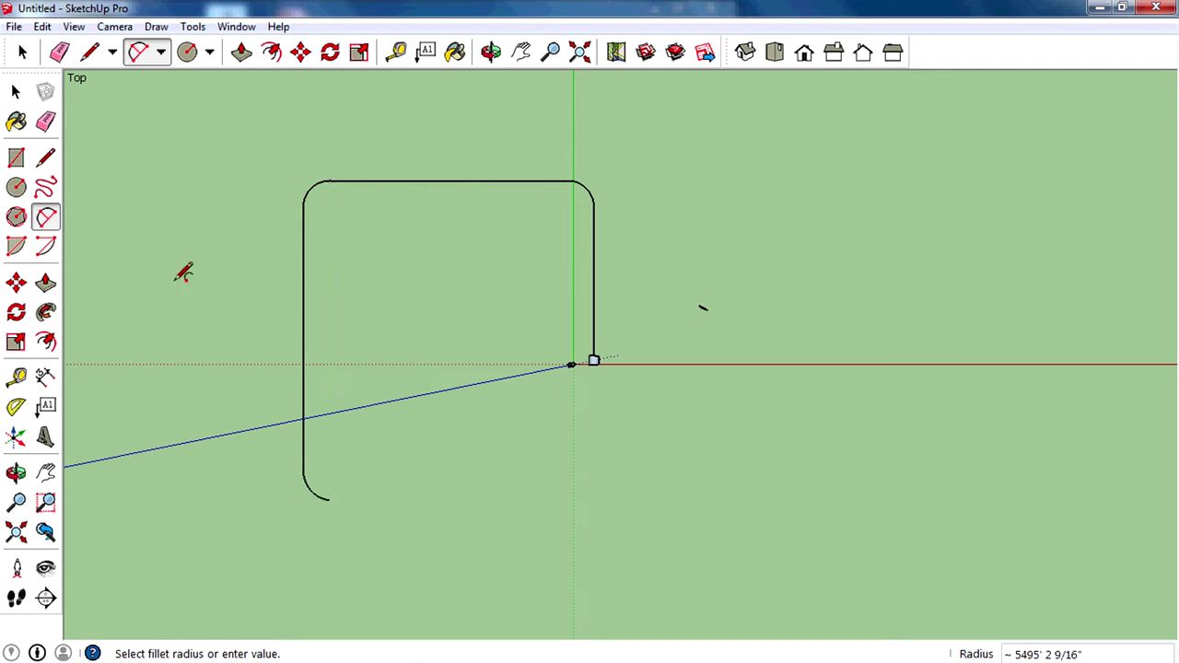
key(space)
Select the rounded path and remove the short tube's walls, leaving only the ring face.
drag(245, 136, 447, 534)
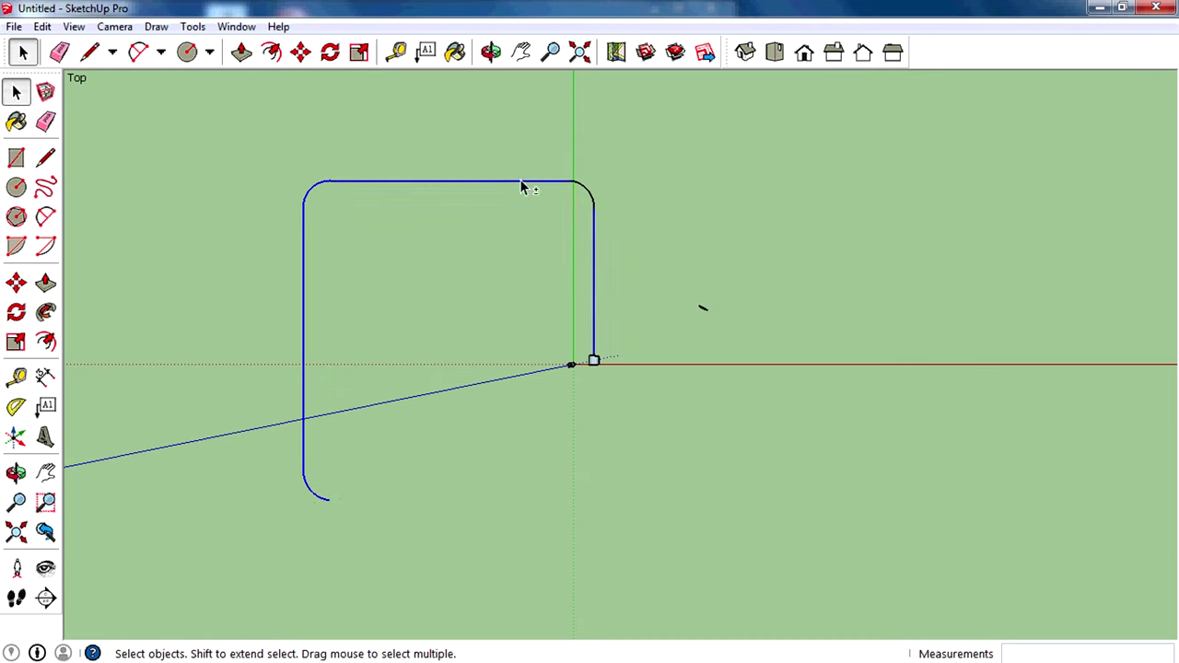
middle_drag(702, 366, 578, 311)
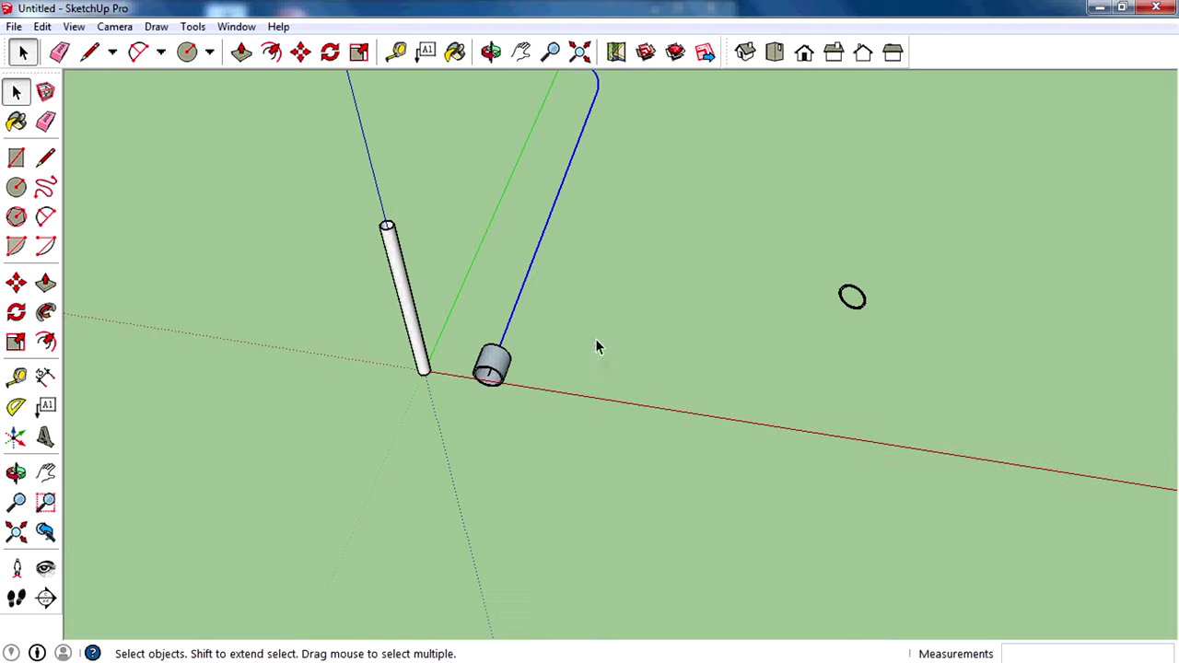
scroll(372, 418, up, 3)
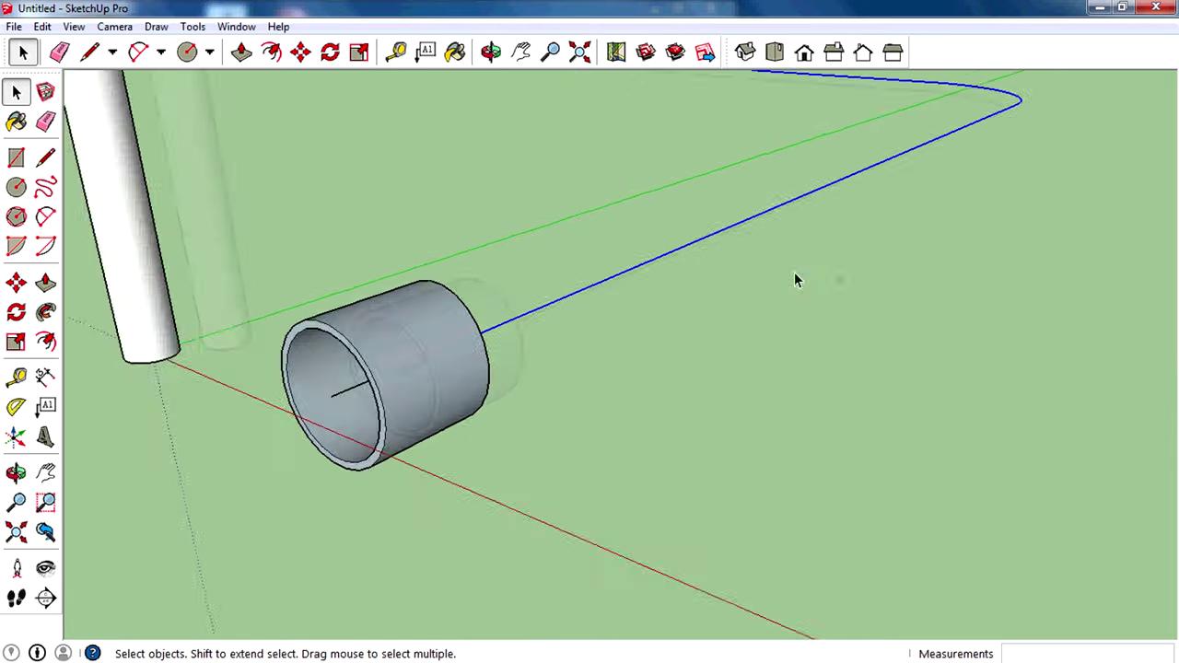
middle_drag(794, 272, 592, 373)
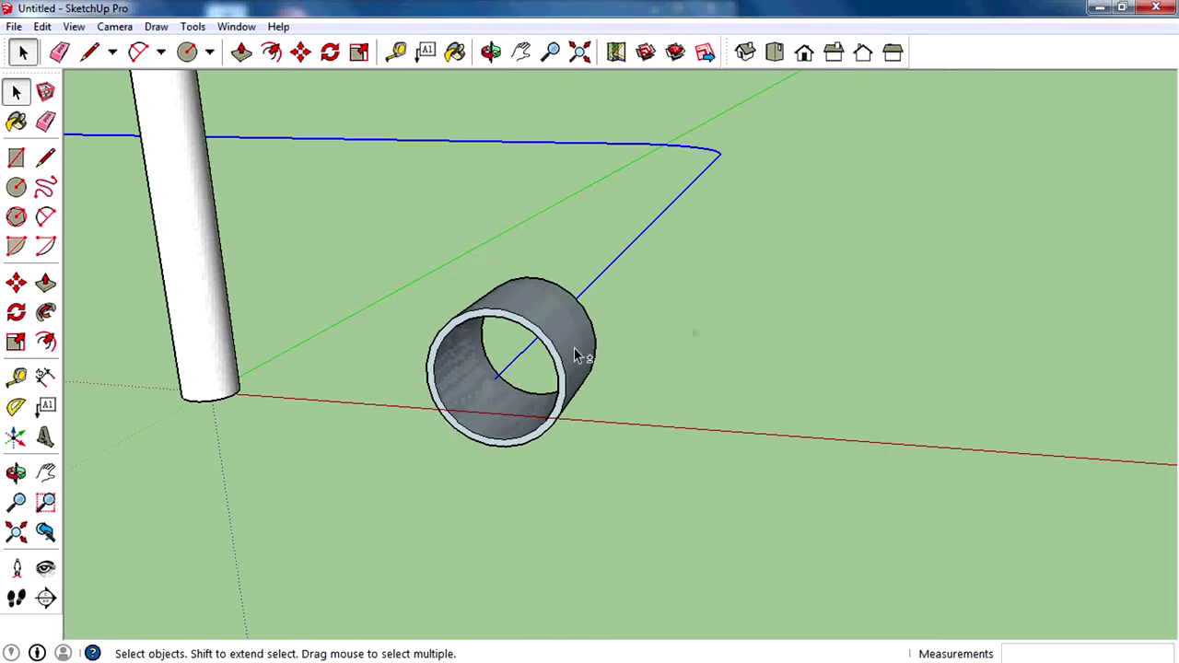
mouse_move(695, 334)
middle_down()
mouse_move(248, 334)
mouse_move(526, 276)
mouse_move(284, 295)
middle_up()
key(ctrl+z)
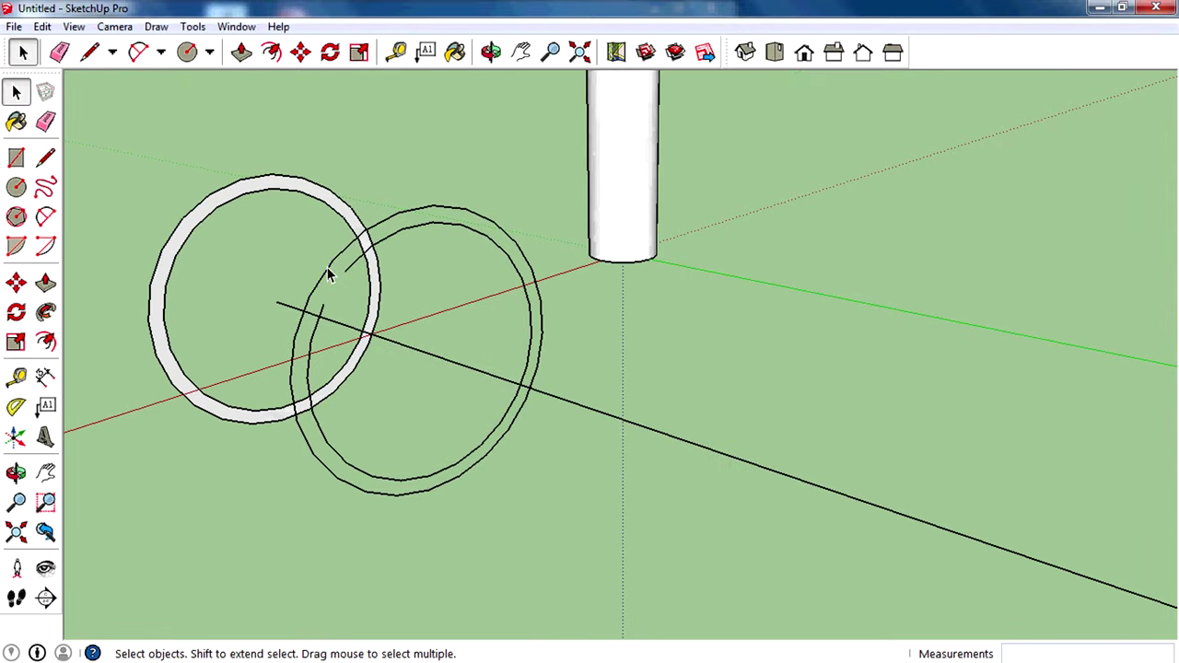
Sweep the ring face along the path with Follow Me into a long hollow pipe.
click(45, 312)
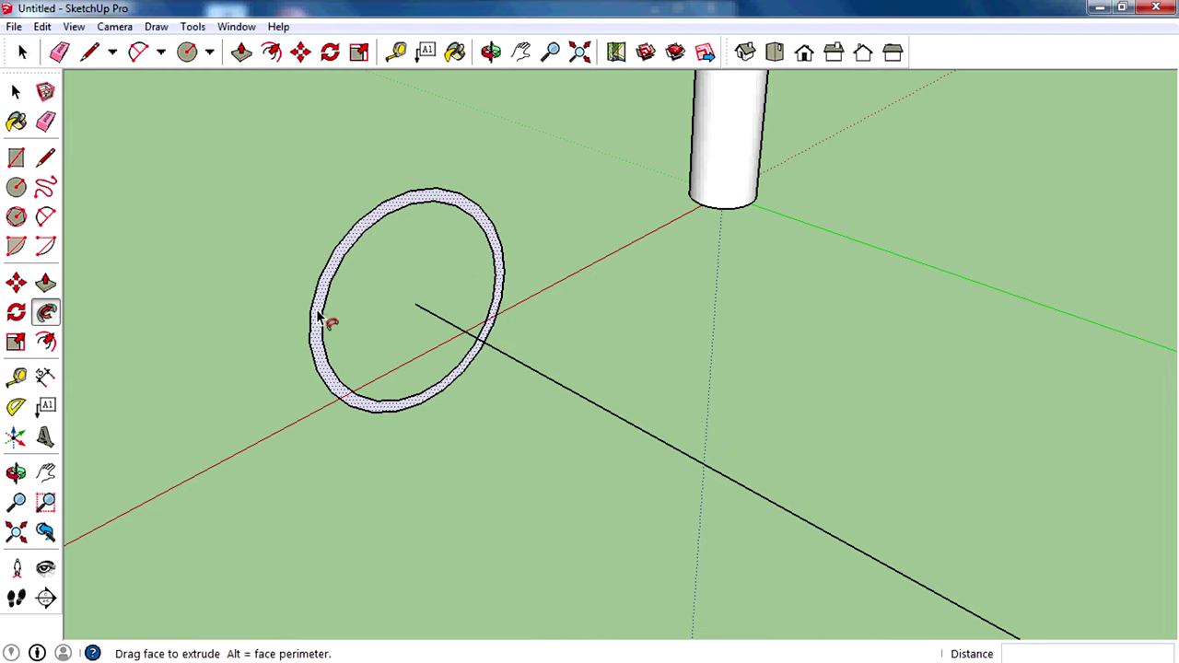
click(352, 309)
scroll(352, 318, down, 4)
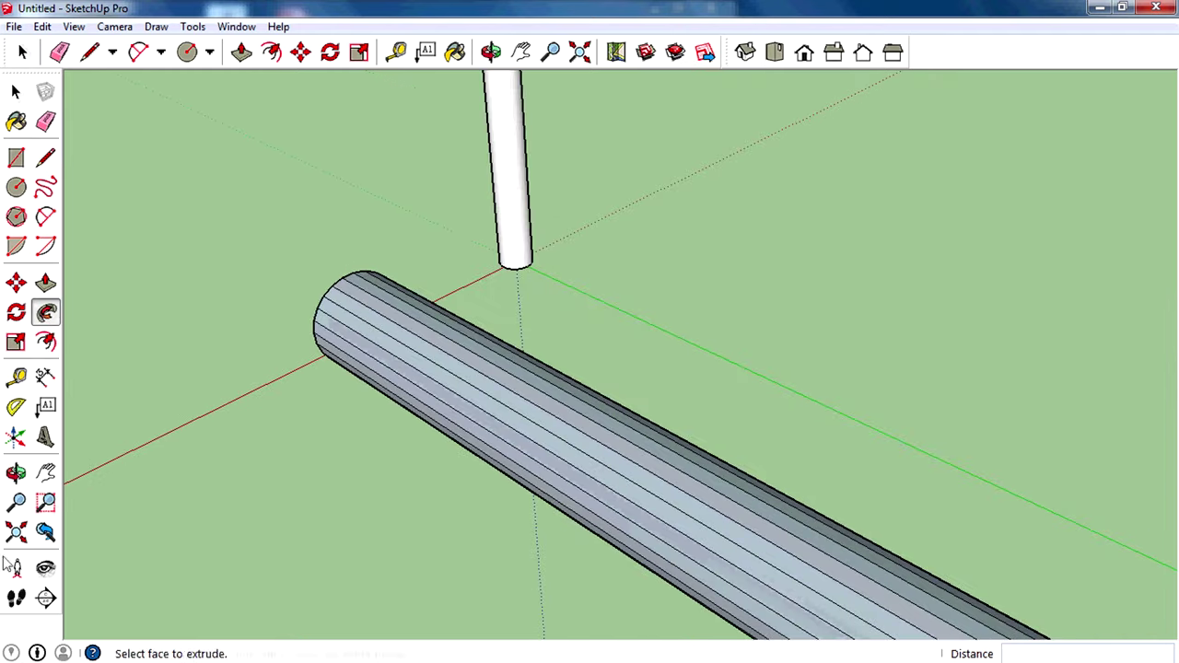
click(15, 532)
mouse_move(350, 434)
middle_down()
mouse_move(803, 400)
mouse_move(705, 382)
mouse_move(678, 488)
mouse_move(526, 400)
middle_up()
Orbit and zoom around the pipe frame's corners, then select the entire pipe and cylinder.
click(16, 96)
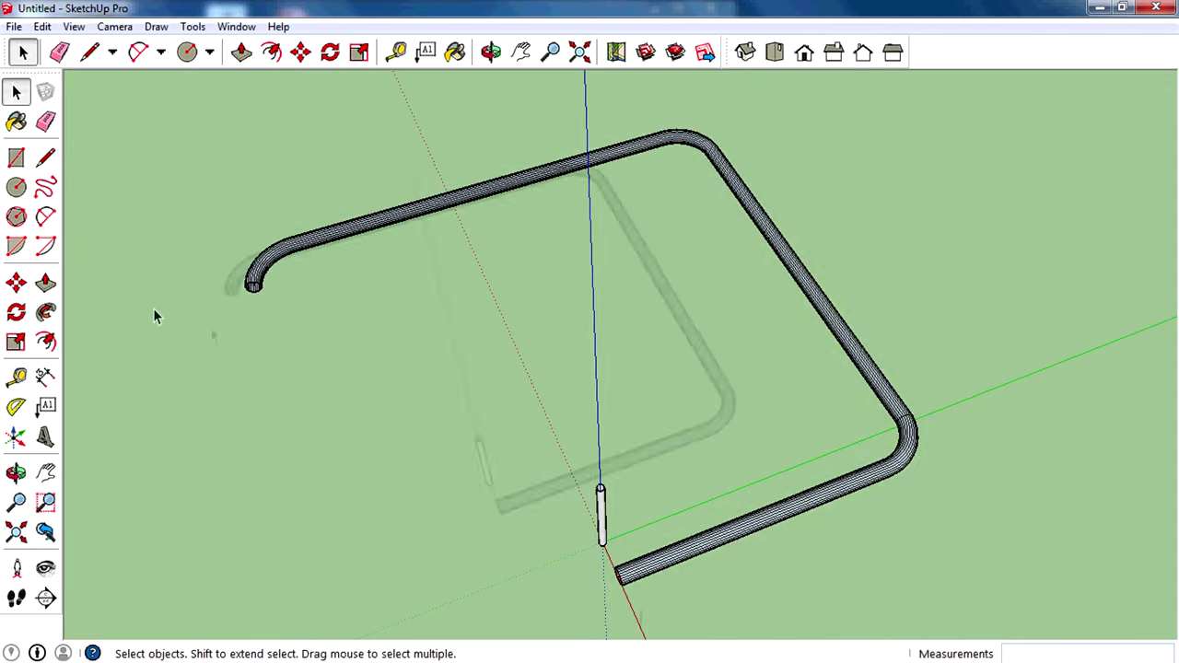
mouse_move(210, 327)
middle_down()
mouse_move(388, 311)
mouse_move(547, 232)
middle_up()
scroll(547, 232, up, 5)
middle_drag(555, 474, 758, 345)
scroll(758, 345, up, 3)
scroll(700, 552, up, 2)
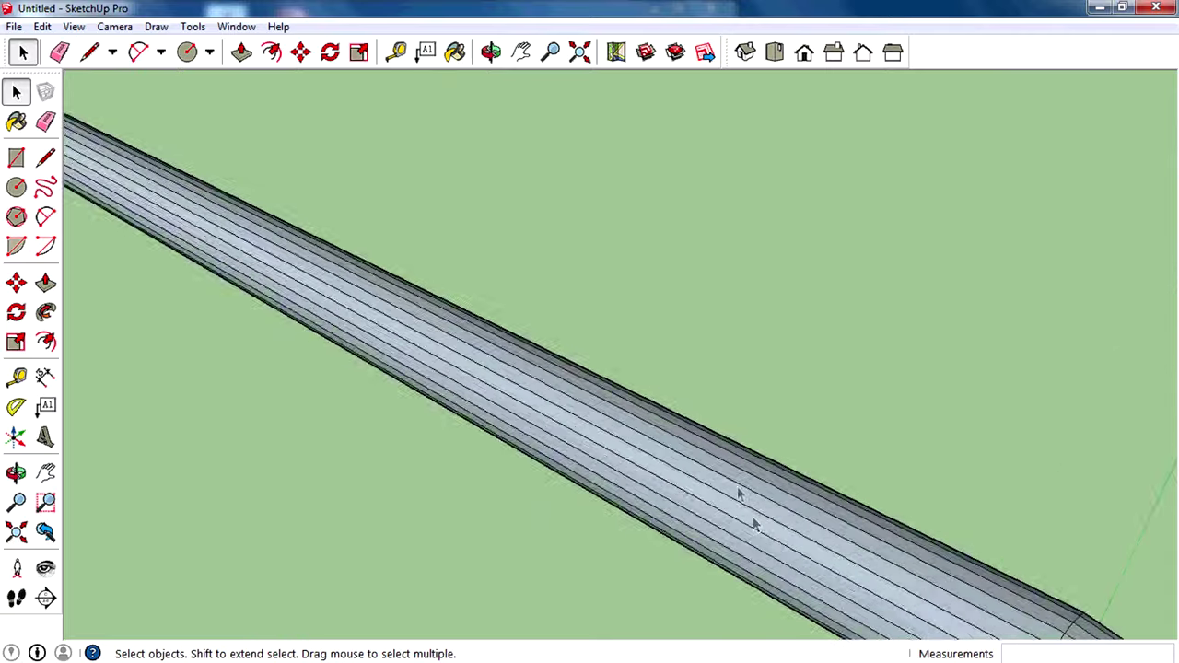
middle_drag(754, 525, 579, 474)
scroll(553, 432, down, 5)
mouse_move(526, 399)
middle_down()
mouse_move(706, 437)
mouse_move(716, 427)
middle_up()
scroll(721, 439, up, 2)
key(ctrl+a)
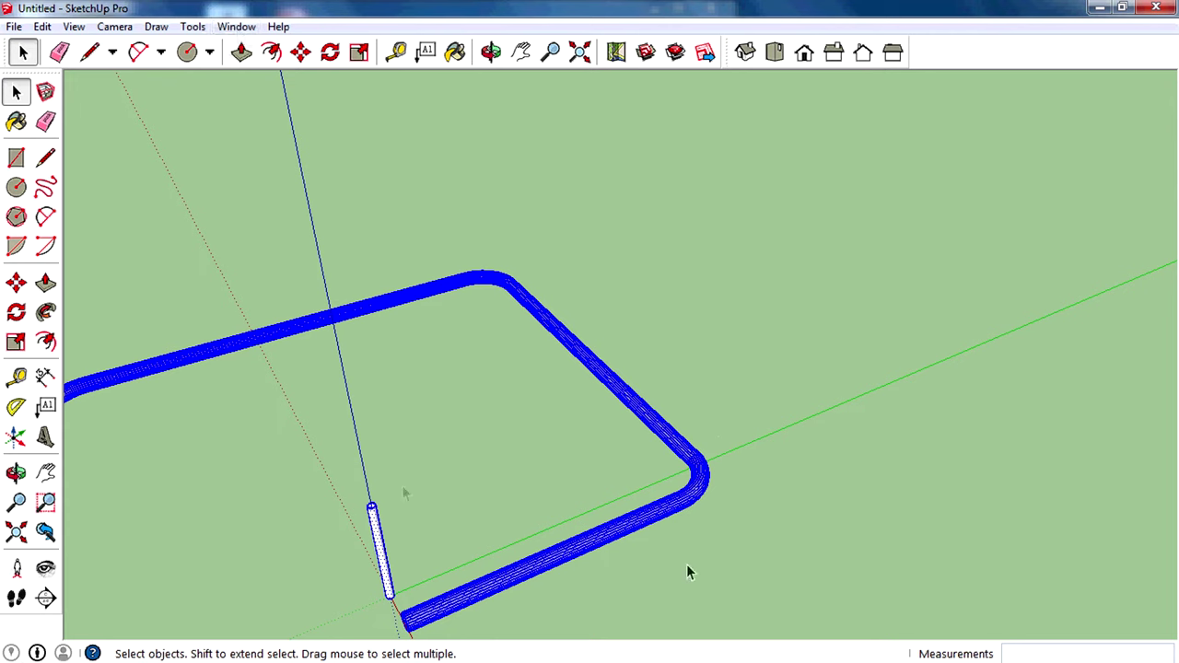
Soften the selected pipe's edges, raising the softening angle to about 102 degrees, then lowering it to compare.
click(236, 27)
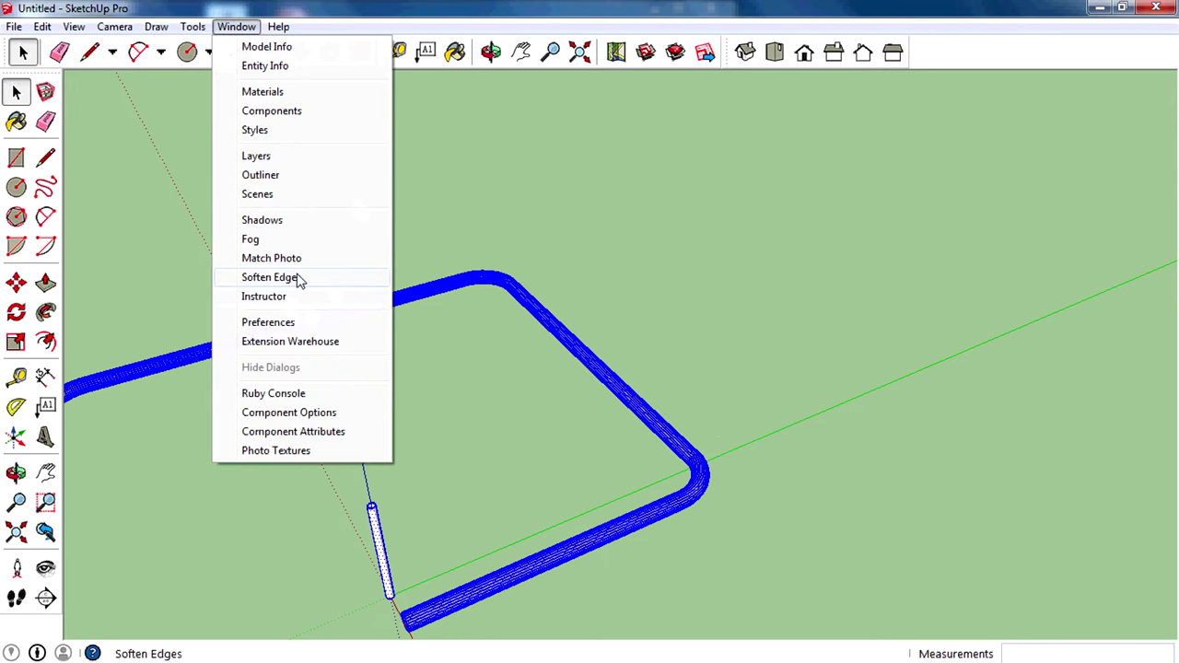
click(298, 278)
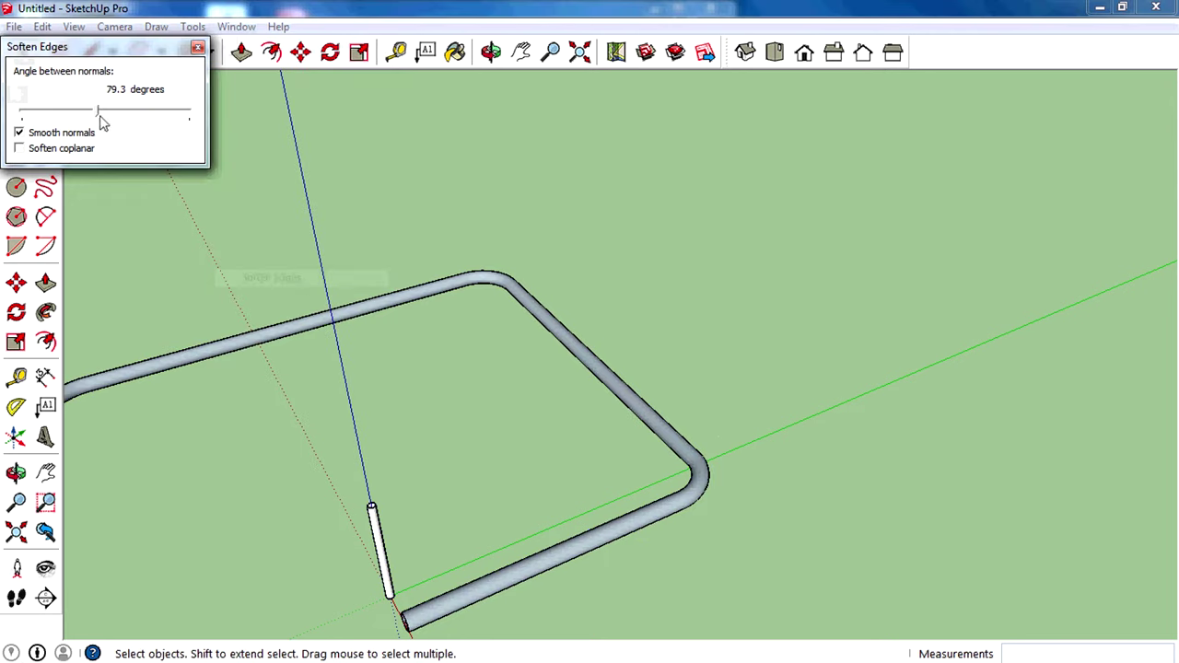
drag(100, 118, 118, 118)
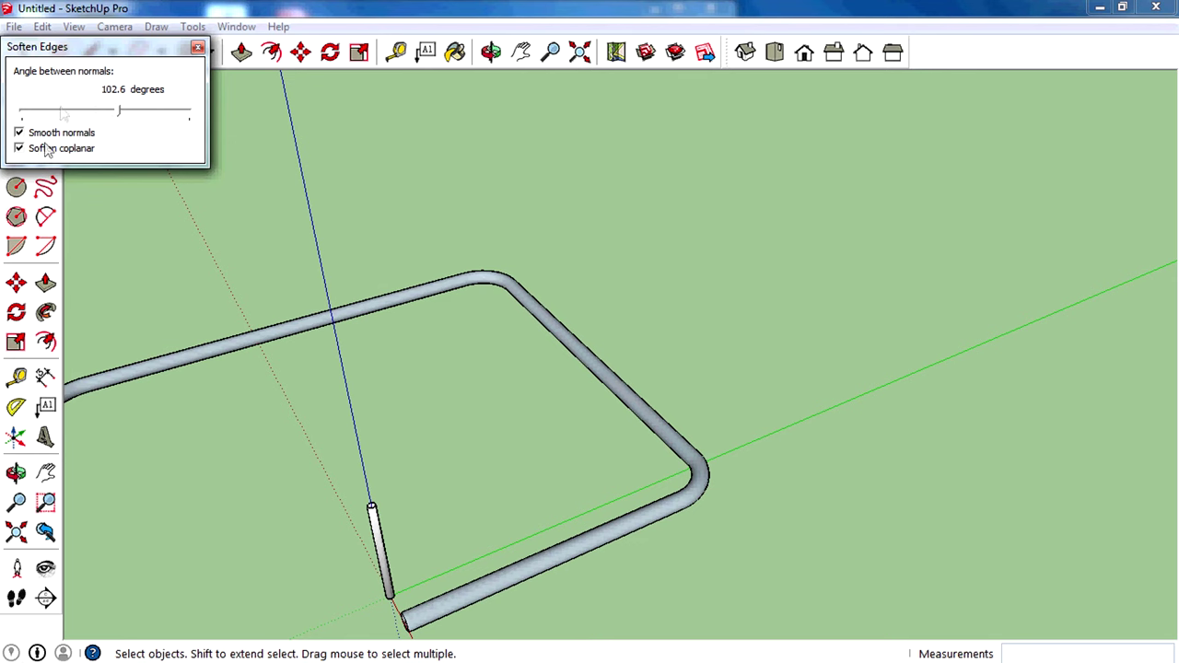
drag(106, 48, 359, 60)
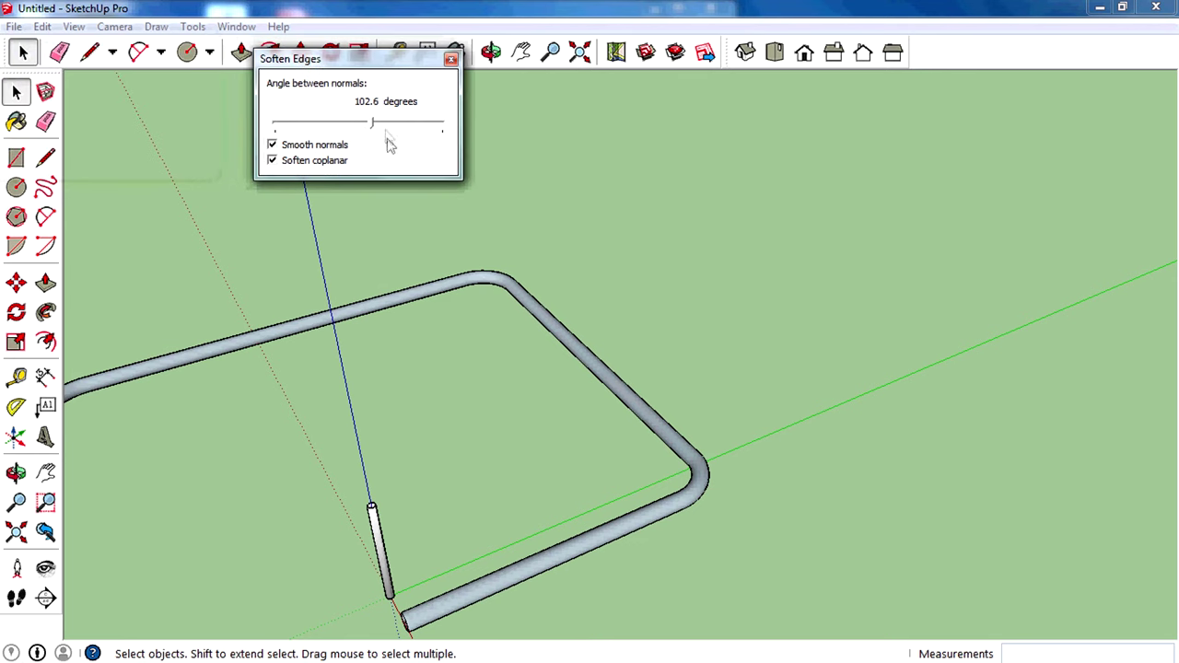
drag(378, 130, 331, 135)
click(451, 59)
Deselect the pipe and view the smooth U-shaped pipe from low, bend and overhead angles.
click(724, 354)
mouse_move(724, 357)
middle_down()
mouse_move(378, 323)
mouse_move(417, 421)
middle_up()
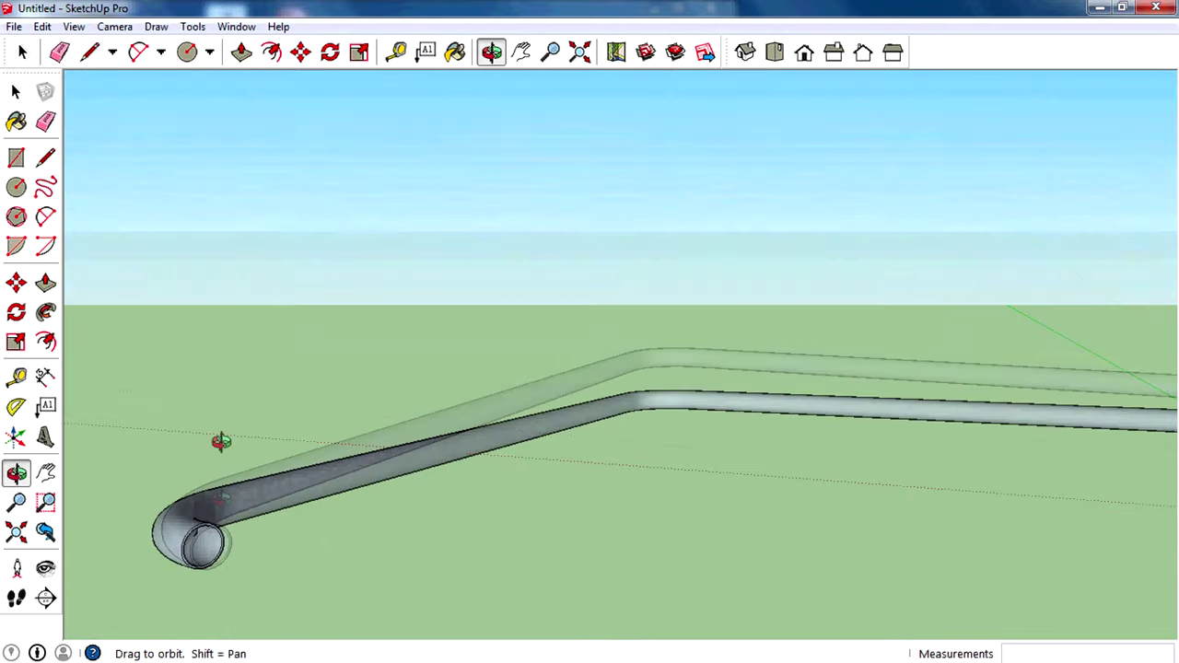
middle_drag(213, 559, 197, 399)
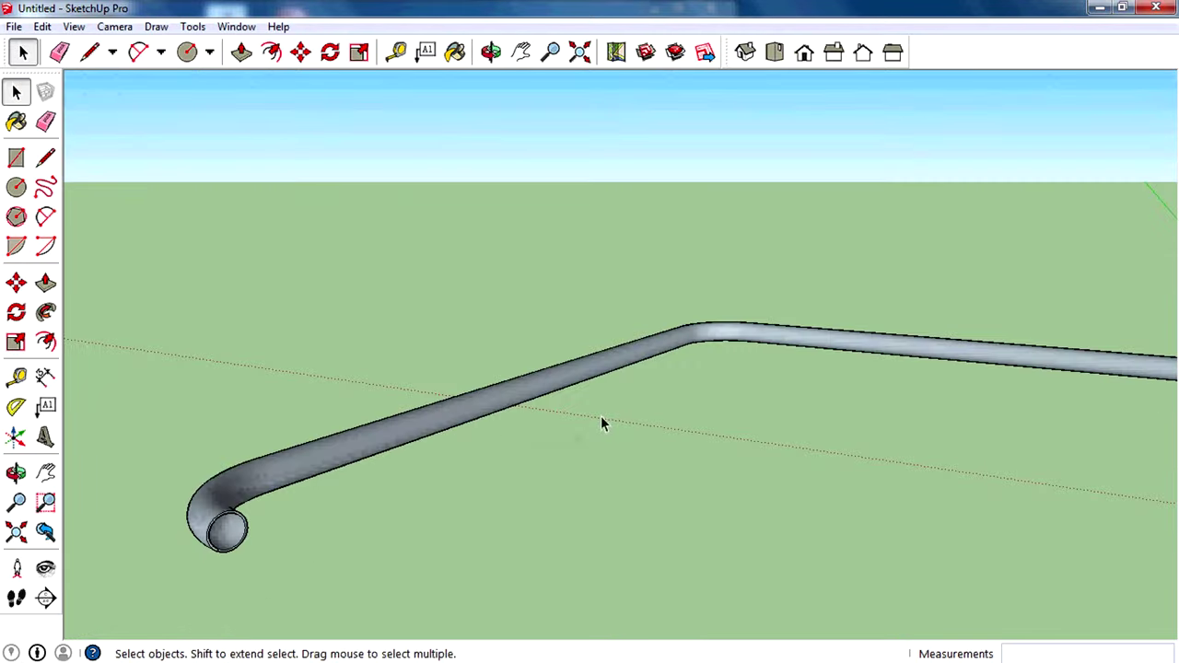
scroll(626, 368, down, 3)
scroll(656, 333, up, 3)
scroll(660, 392, up, 2)
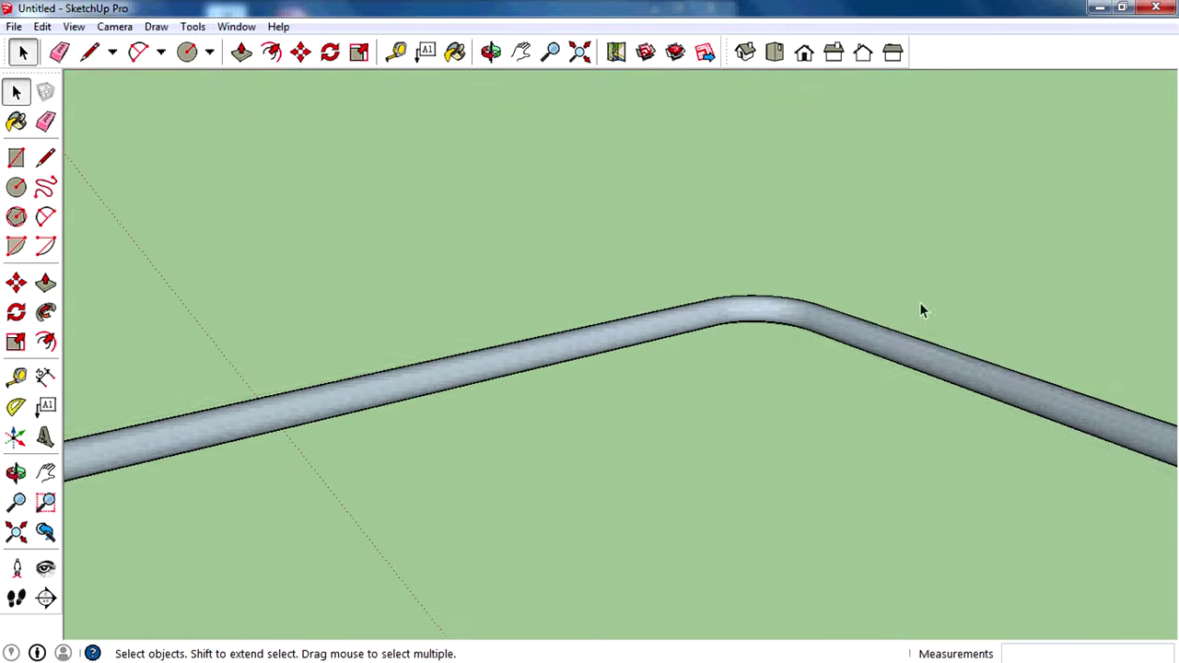
mouse_move(885, 323)
middle_down()
mouse_move(290, 349)
mouse_move(80, 297)
middle_up()
scroll(871, 339, down, 3)
mouse_move(870, 339)
middle_down()
mouse_move(362, 356)
mouse_move(321, 516)
mouse_move(337, 289)
mouse_move(368, 387)
mouse_move(610, 342)
mouse_move(326, 384)
mouse_move(540, 334)
middle_up()
key(space)
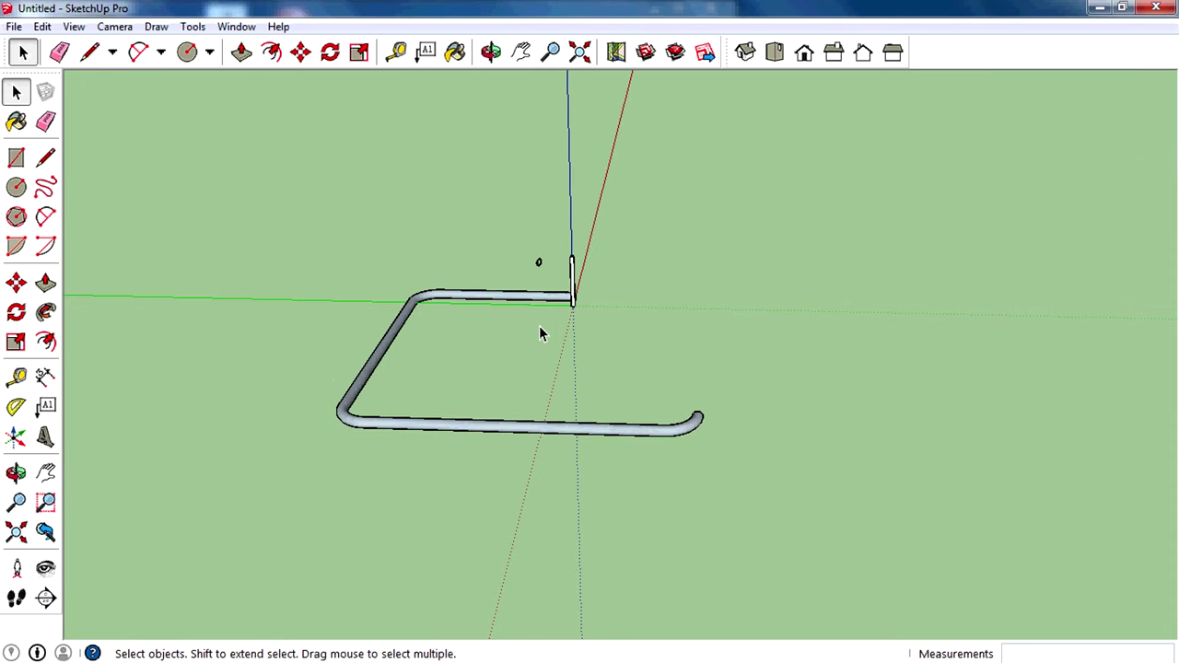